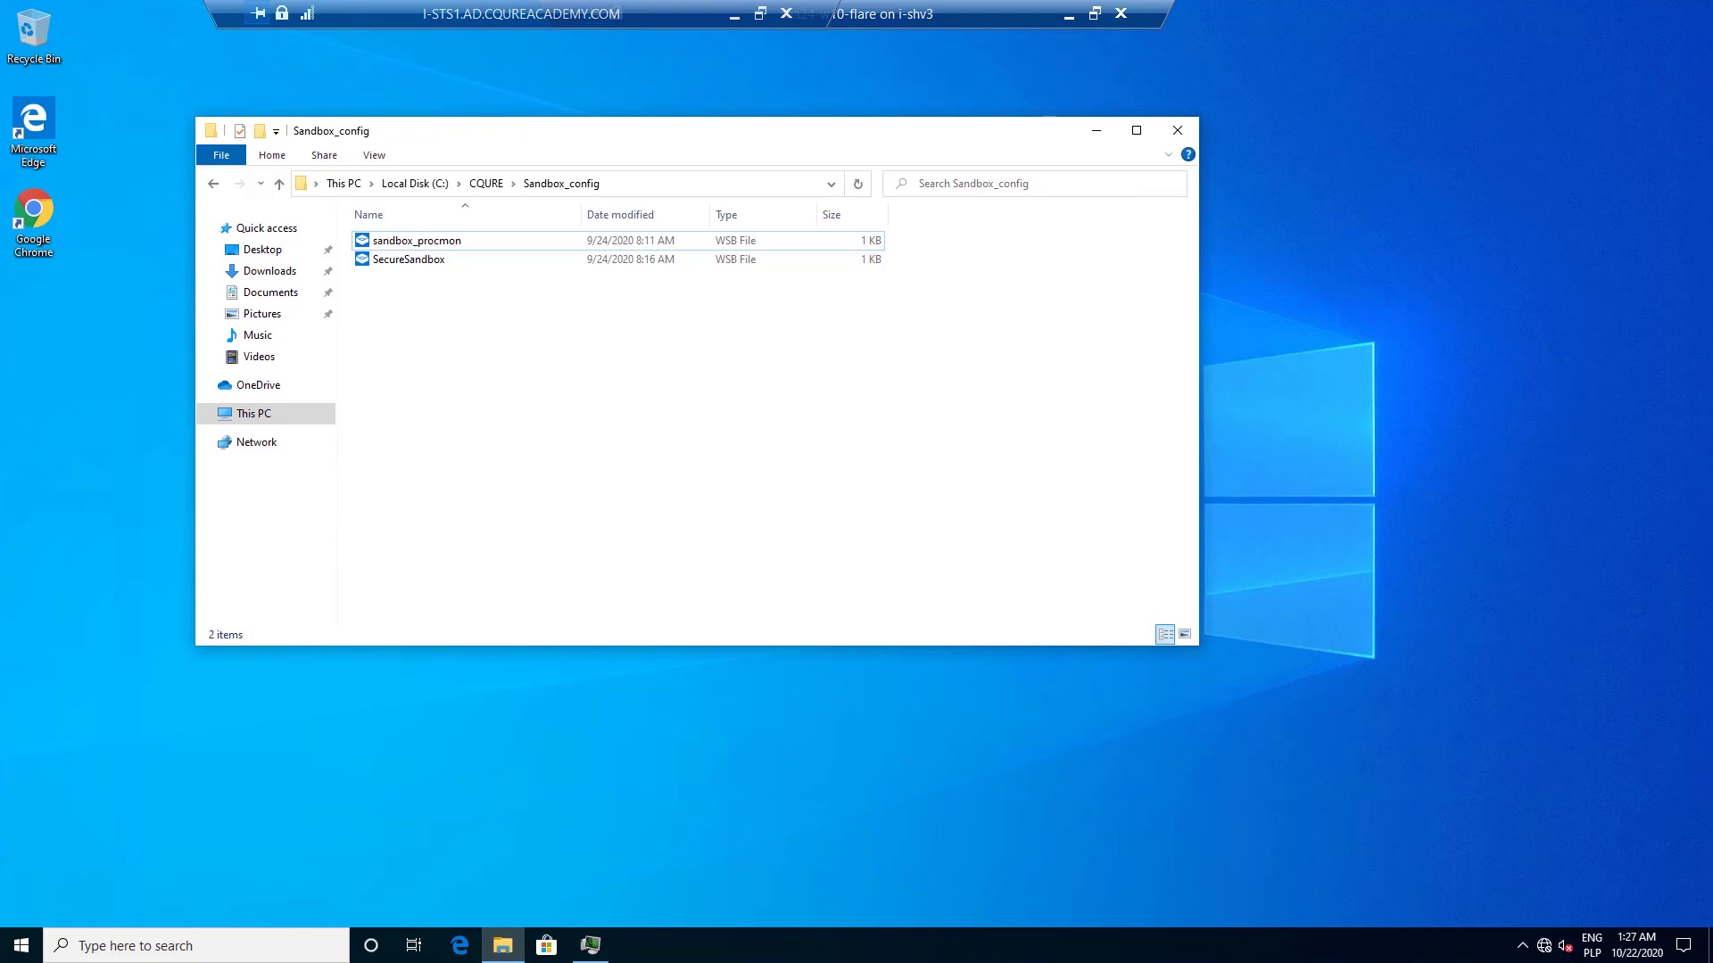
# Search 'windows fea' to open Windows Features and scroll to the ticked Windows Sandbox entry
pyautogui.click(34, 946)
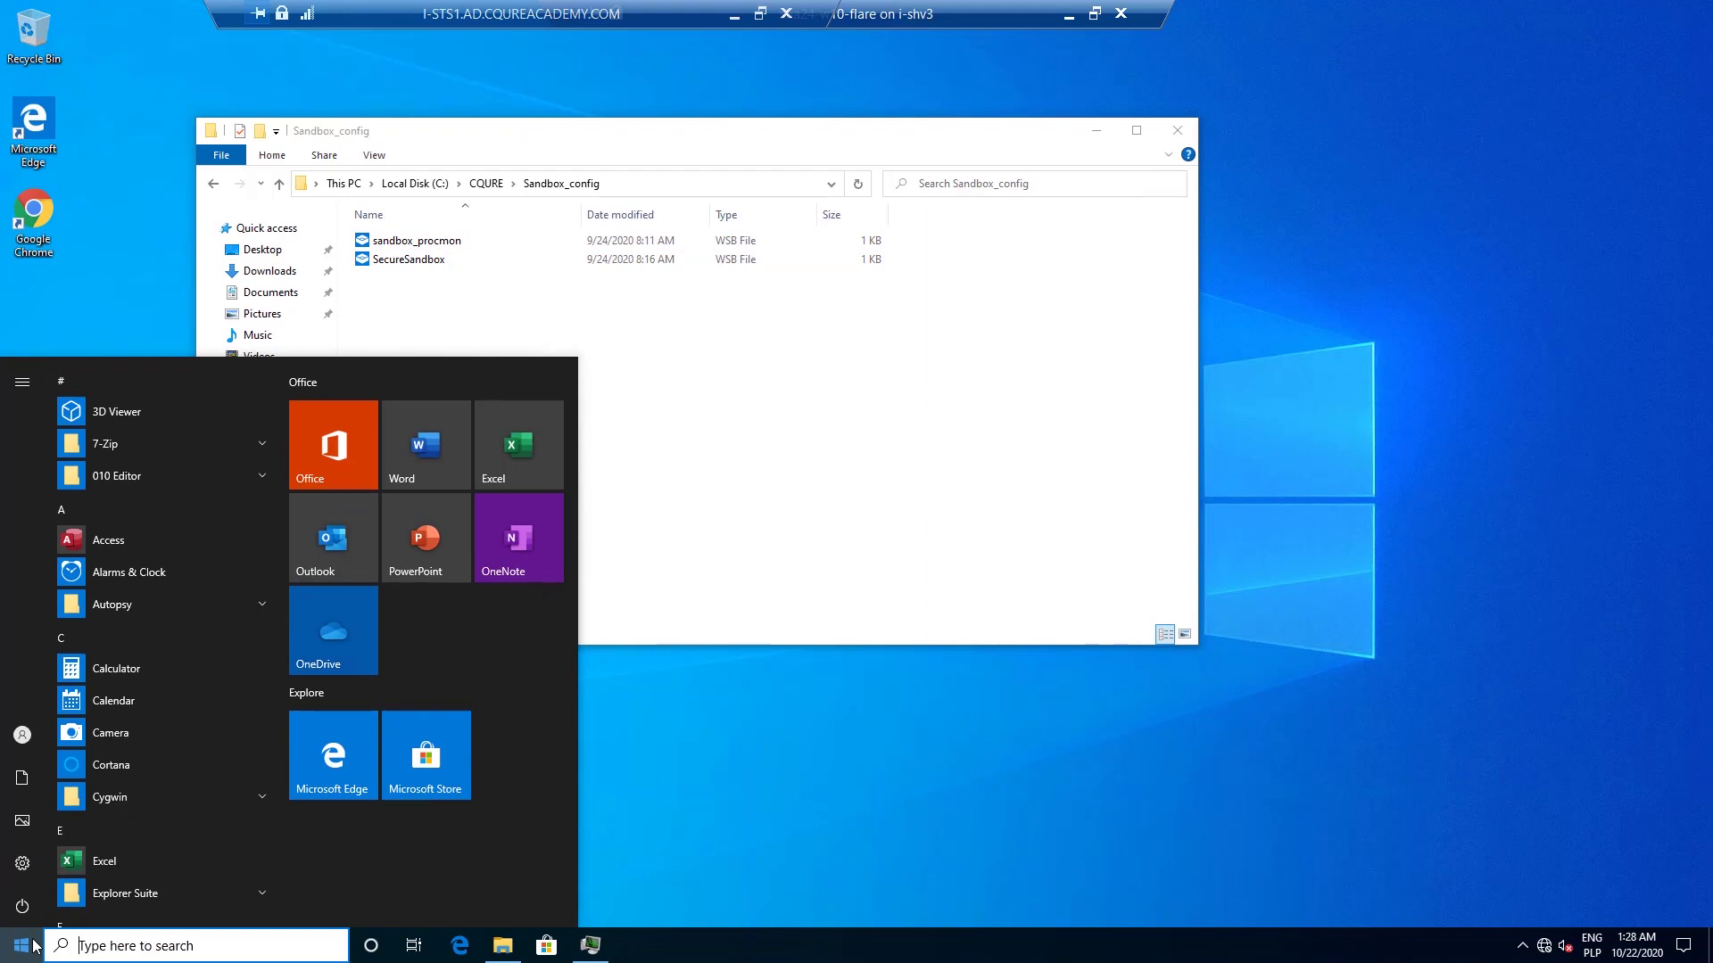
pyautogui.write('windows fea')
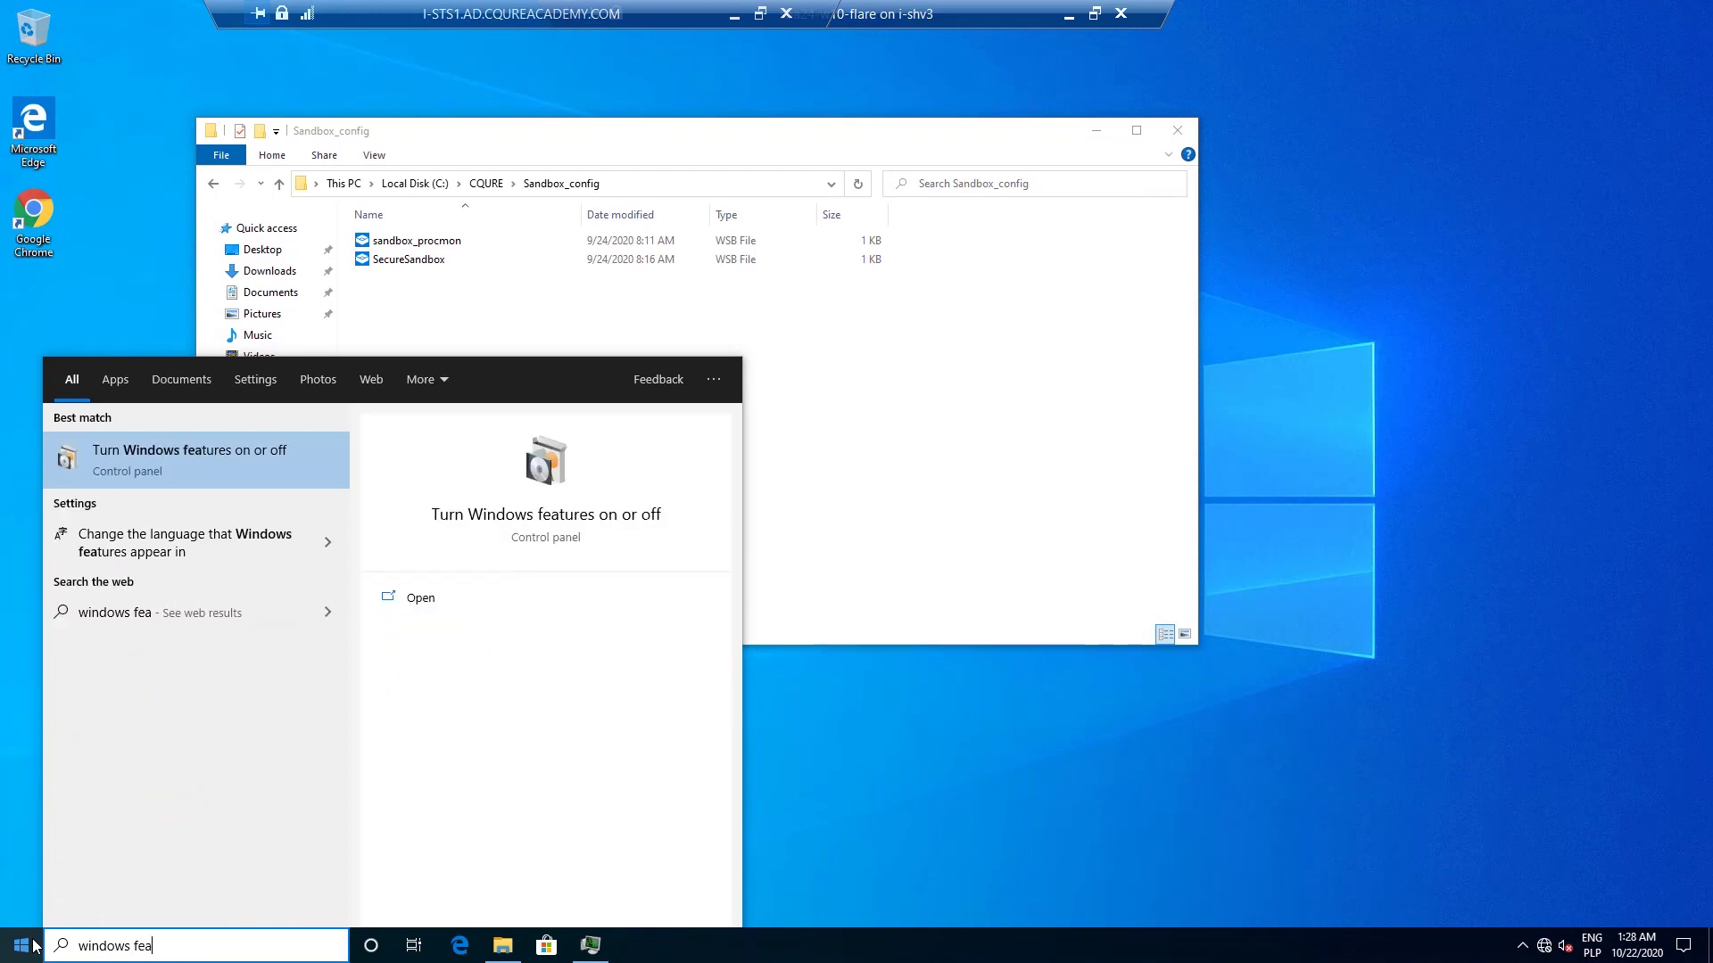
pyautogui.click(164, 462)
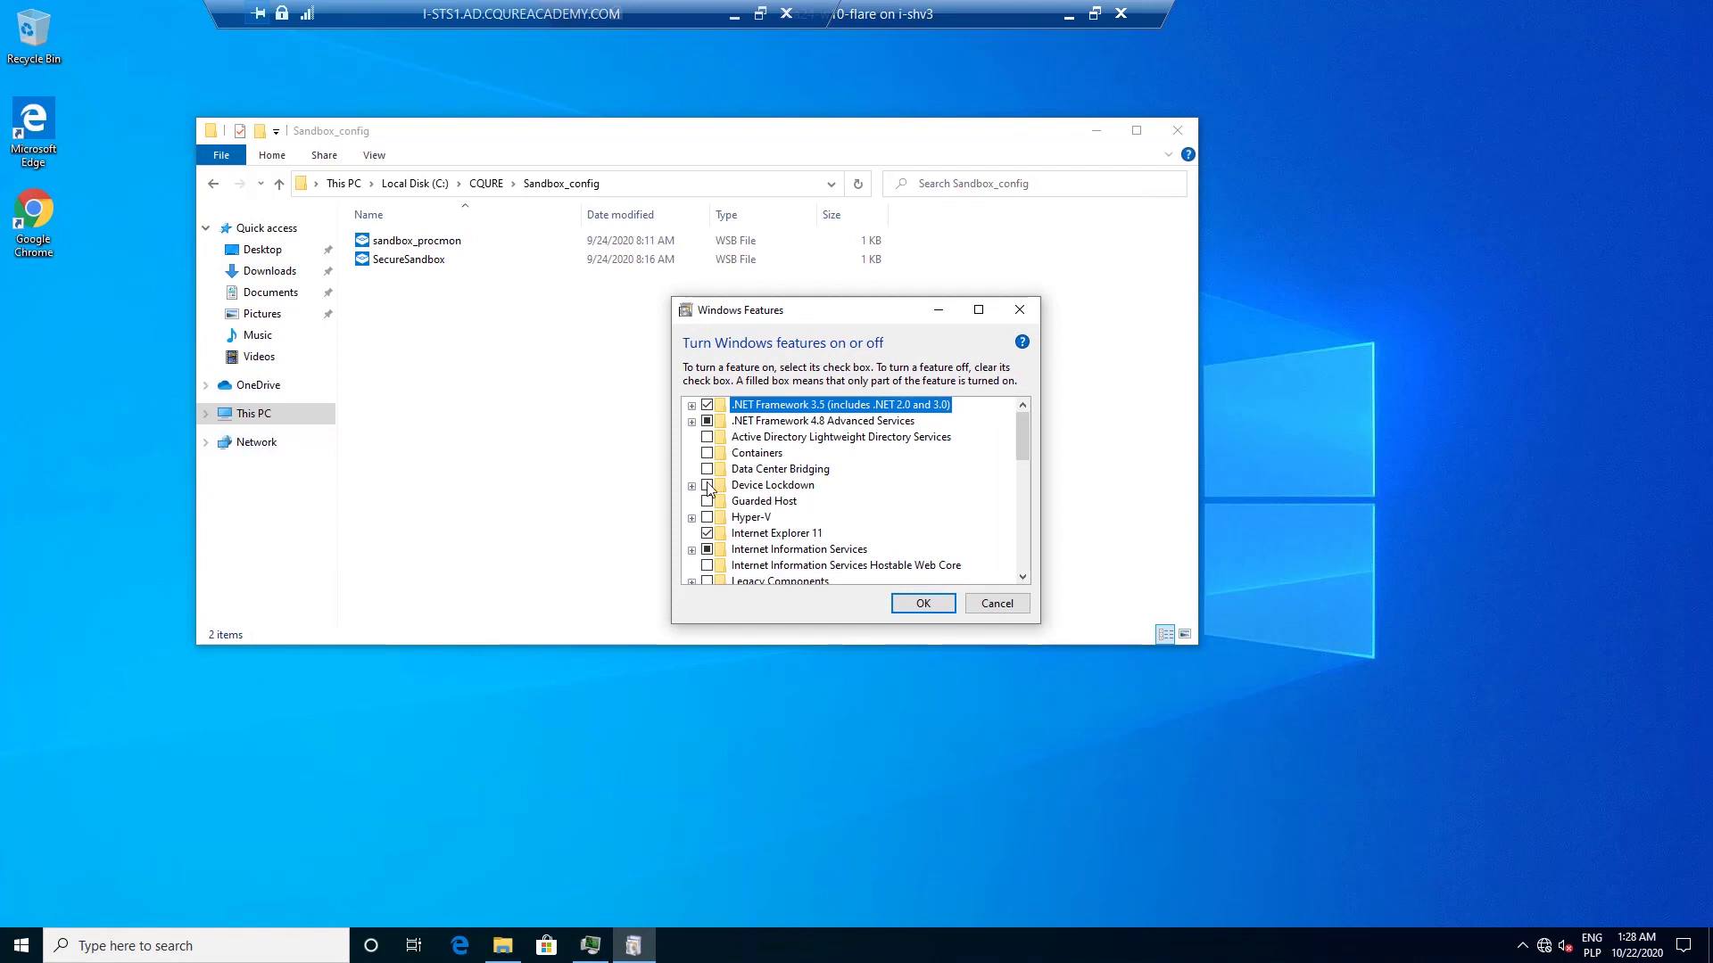
pyautogui.moveTo(1024, 437); pyautogui.dragTo(1023, 557)
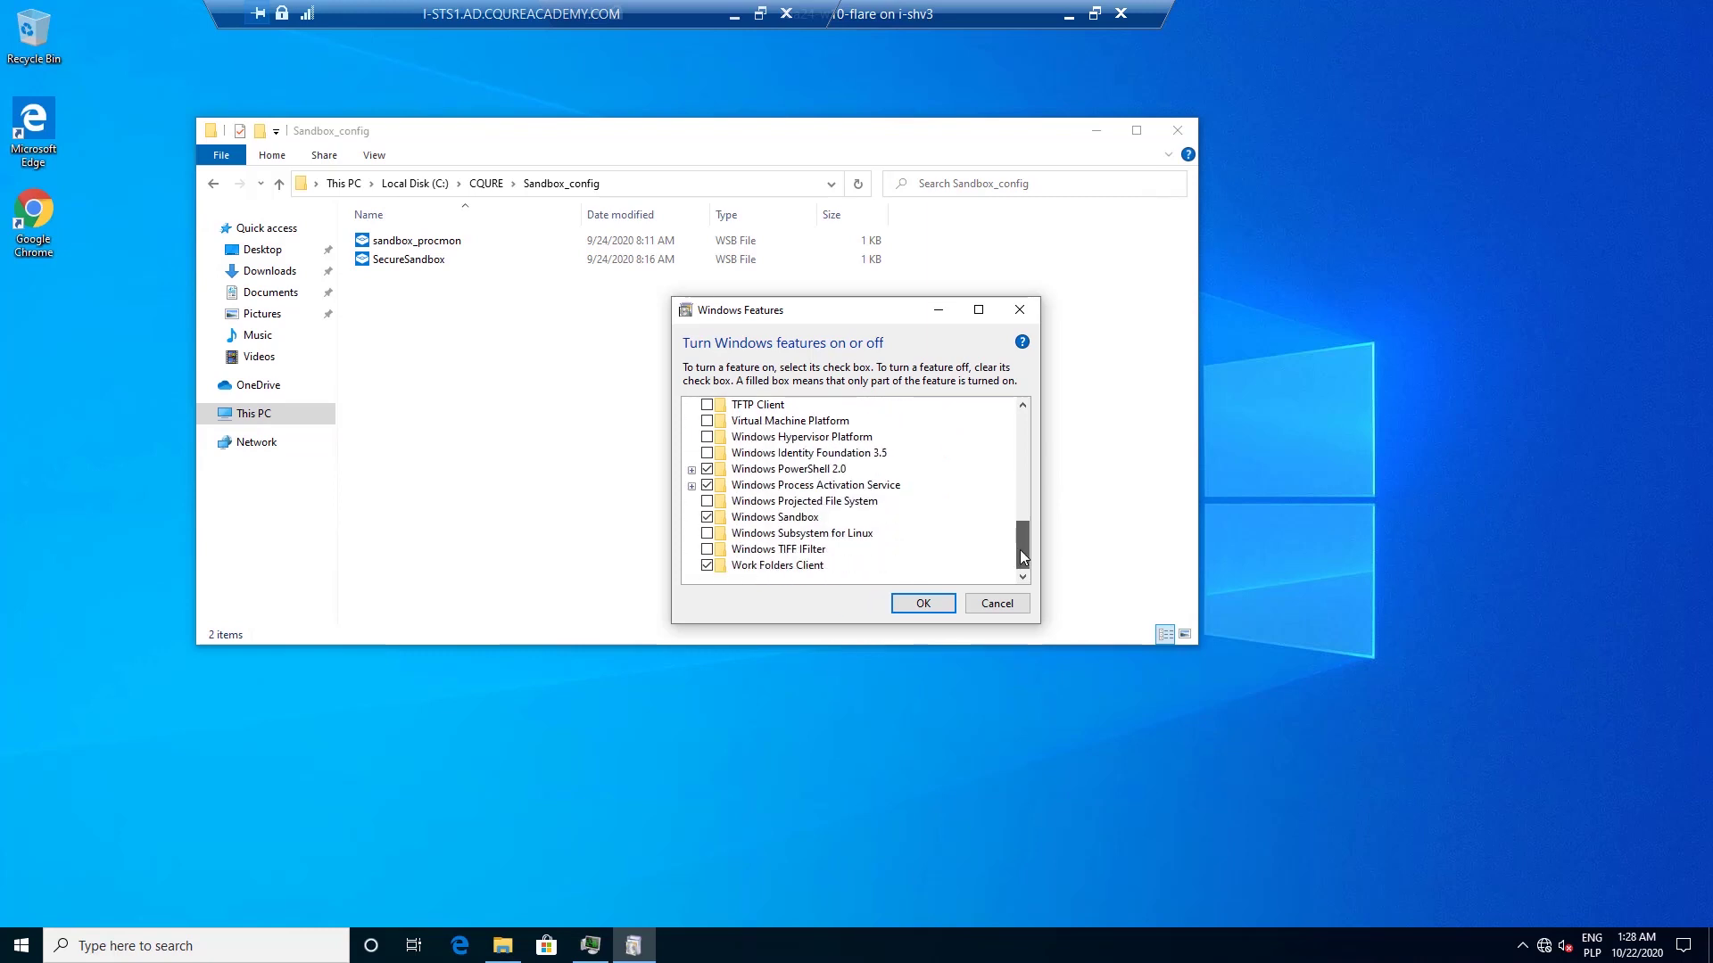
pyautogui.moveTo(758, 522)
# Search 'windows s' to find Windows Sandbox, then dismiss search back to the Sandbox_config folder
pyautogui.click(25, 948)
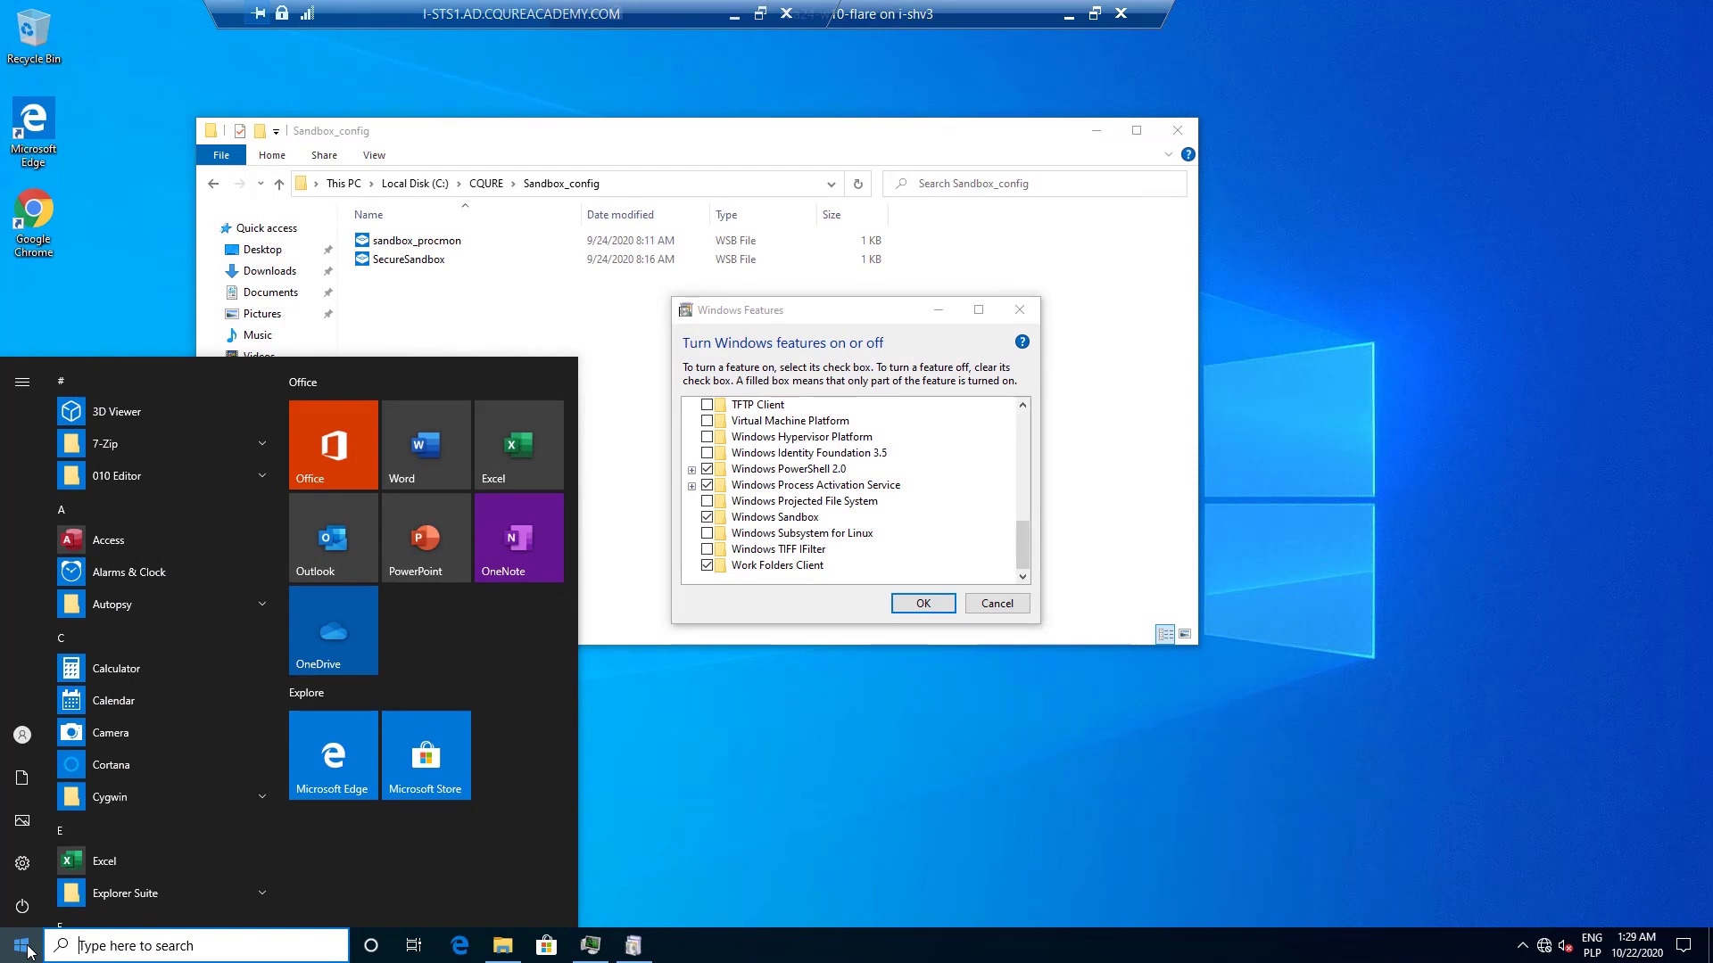
pyautogui.write('windows s')
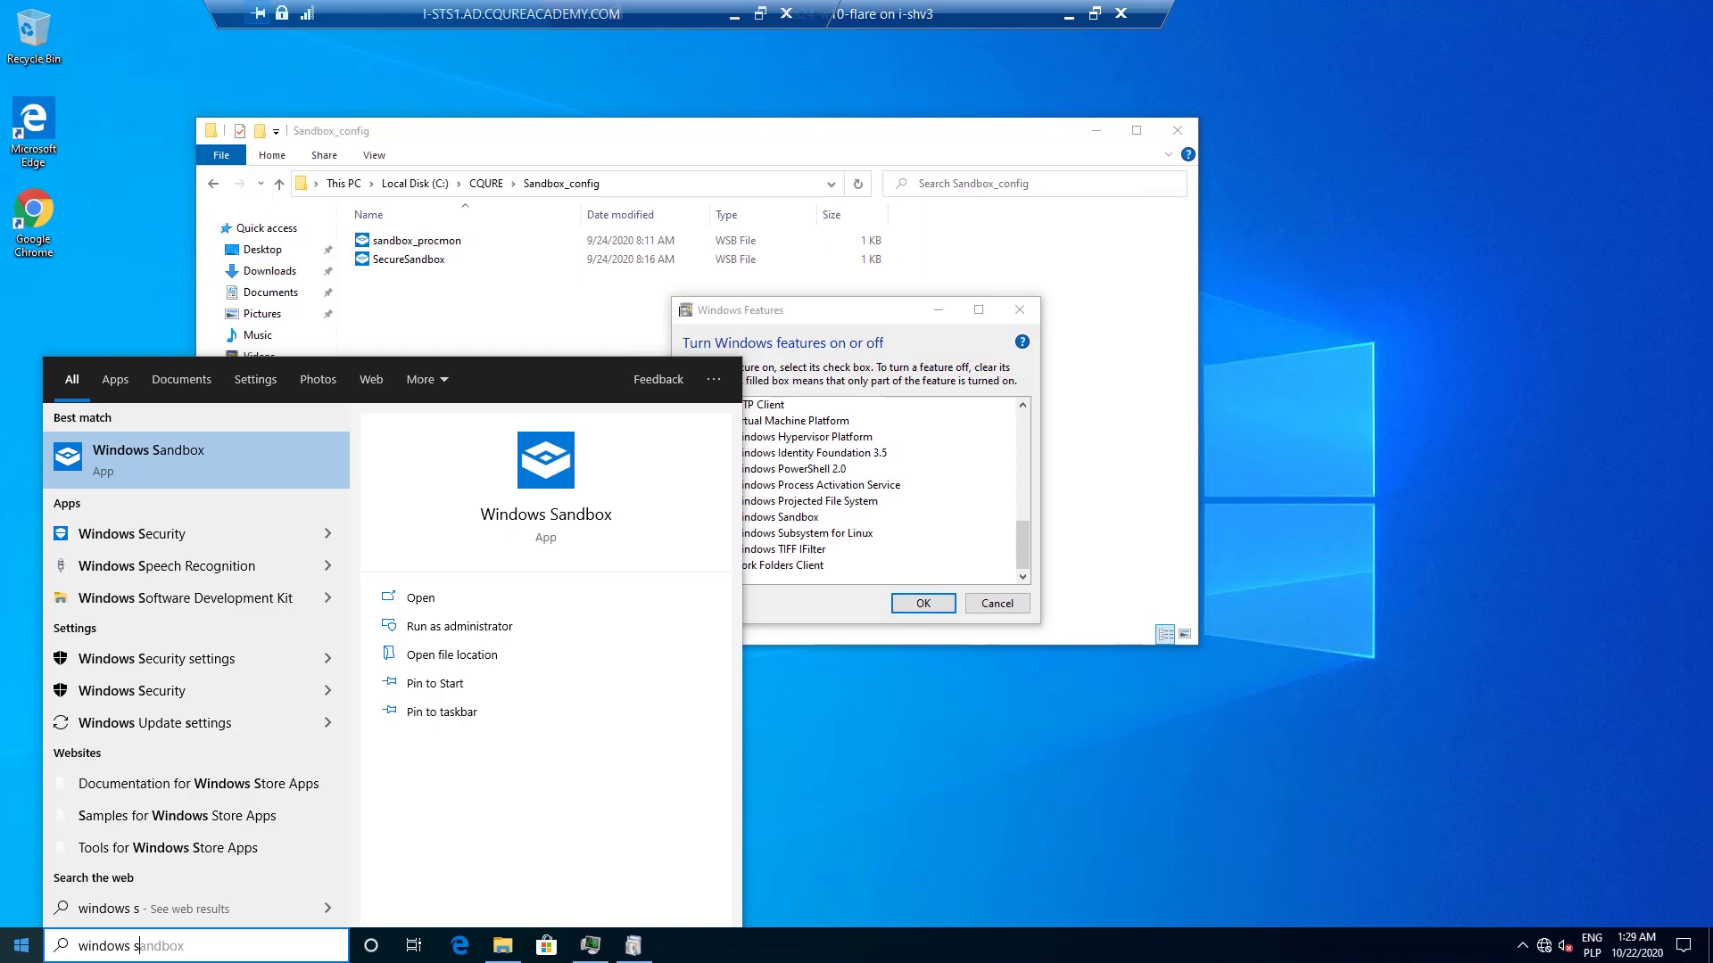
pyautogui.click(507, 306)
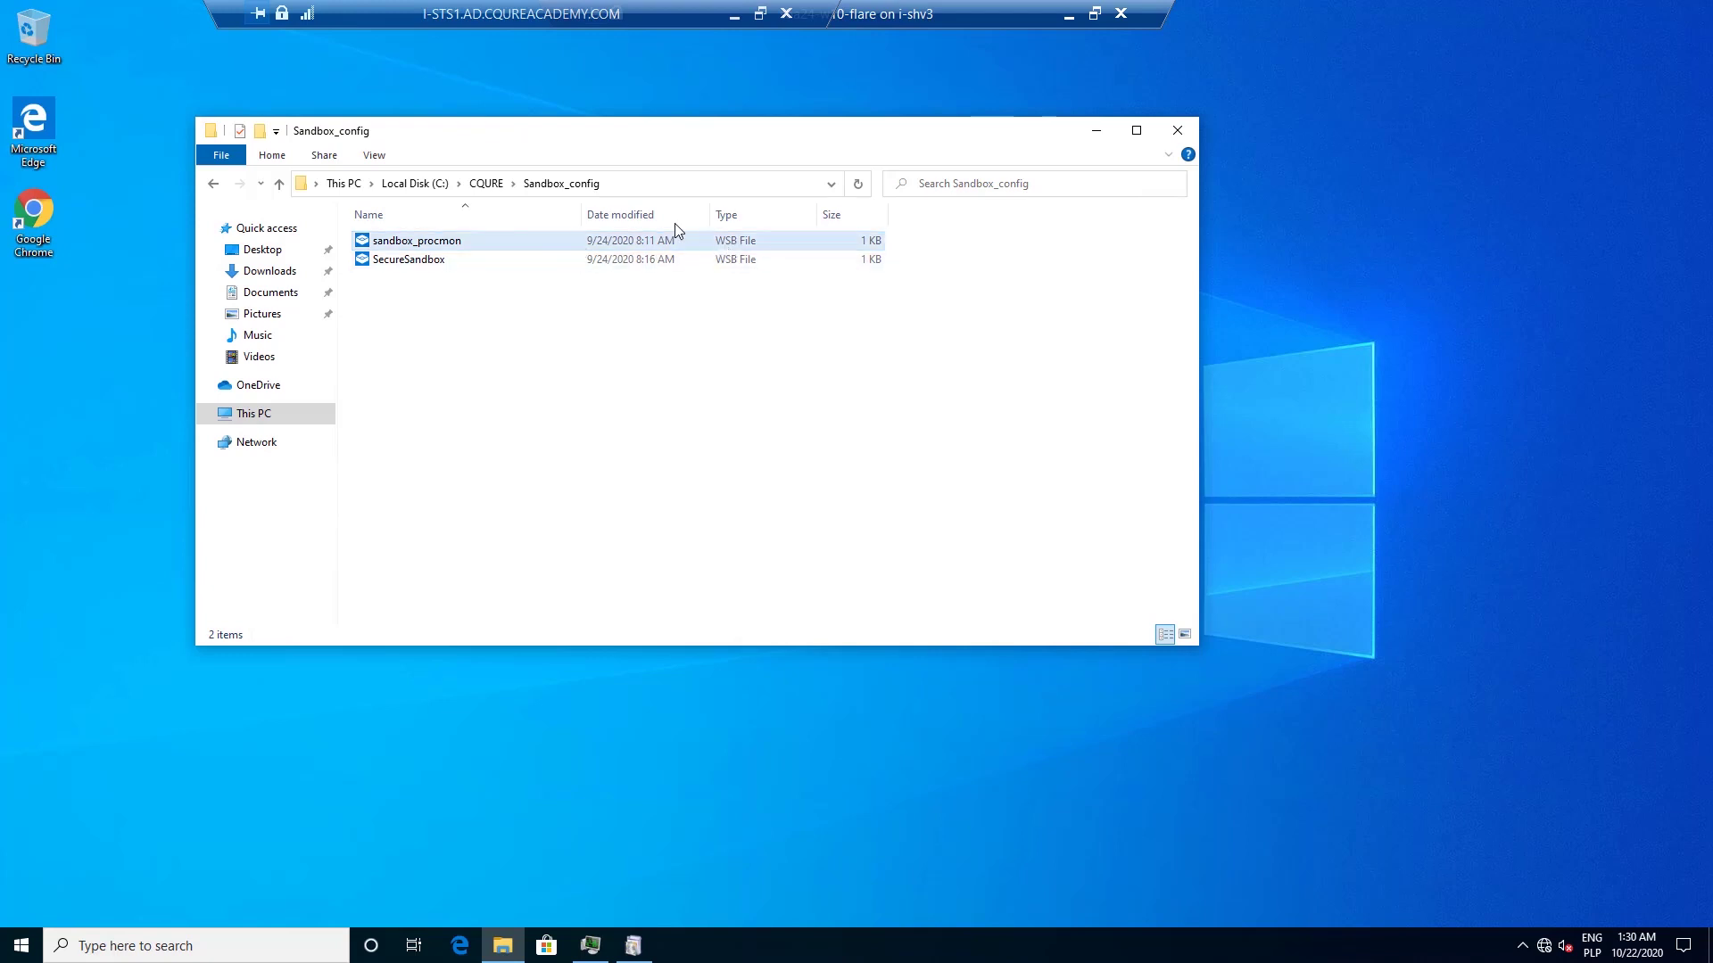
pyautogui.rightClick(421, 243)
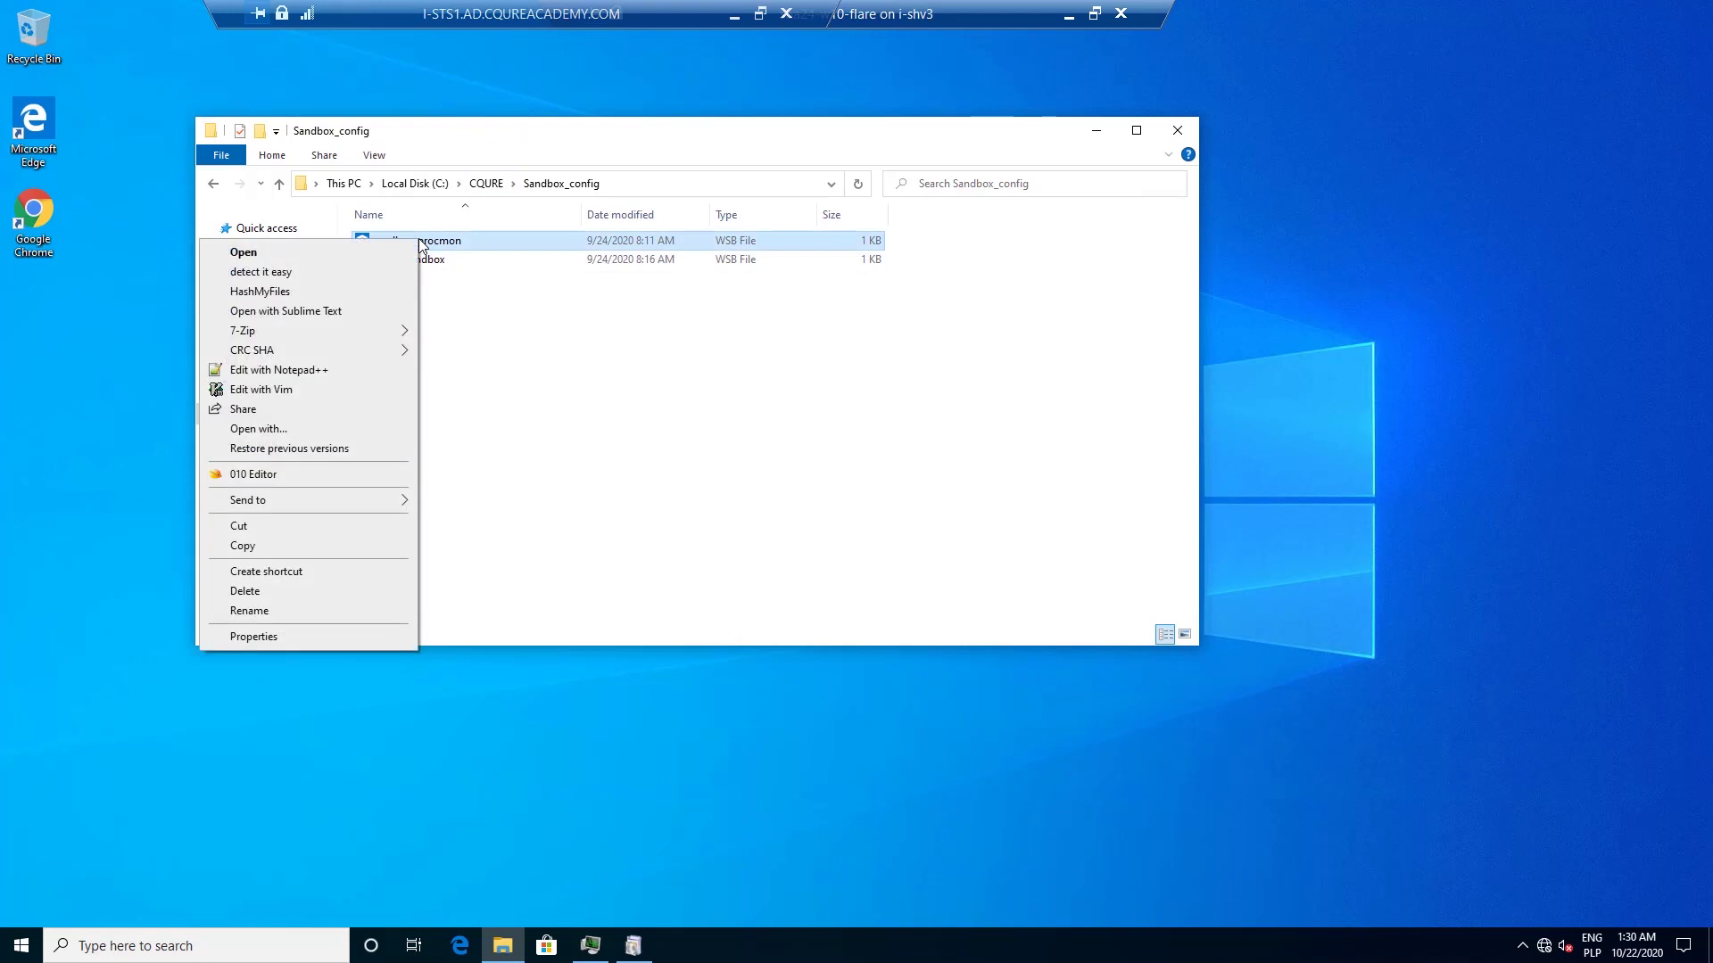
pyautogui.click(345, 378)
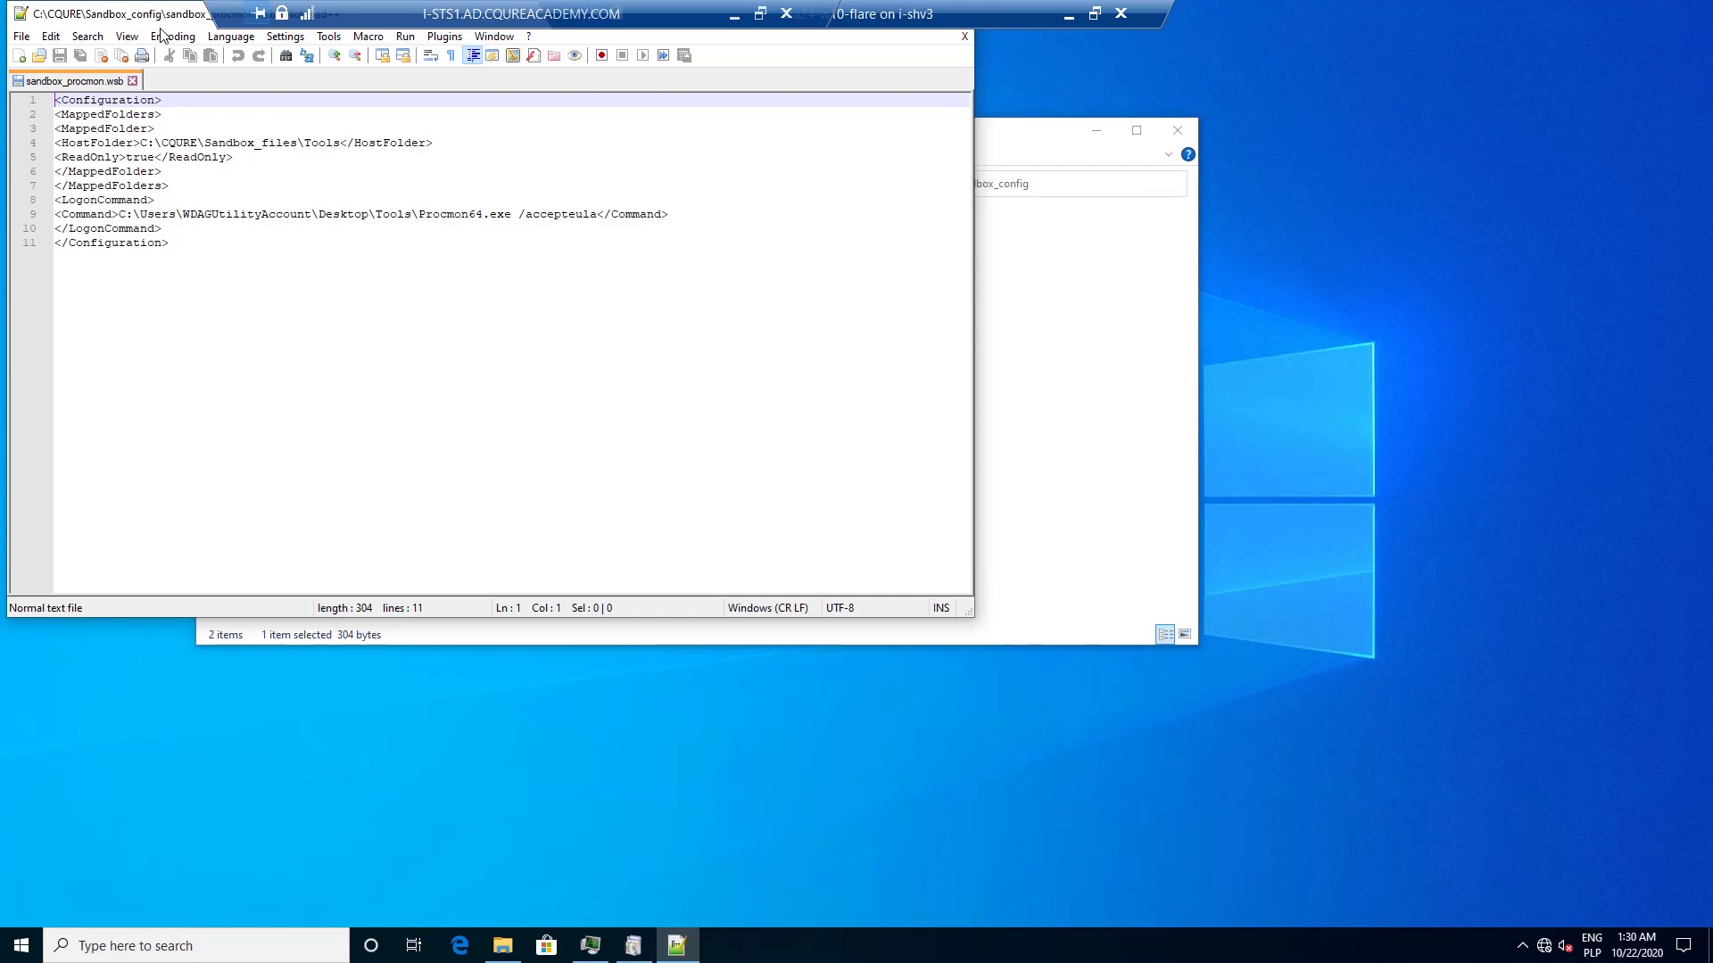
pyautogui.moveTo(163, 16); pyautogui.dragTo(283, 240)
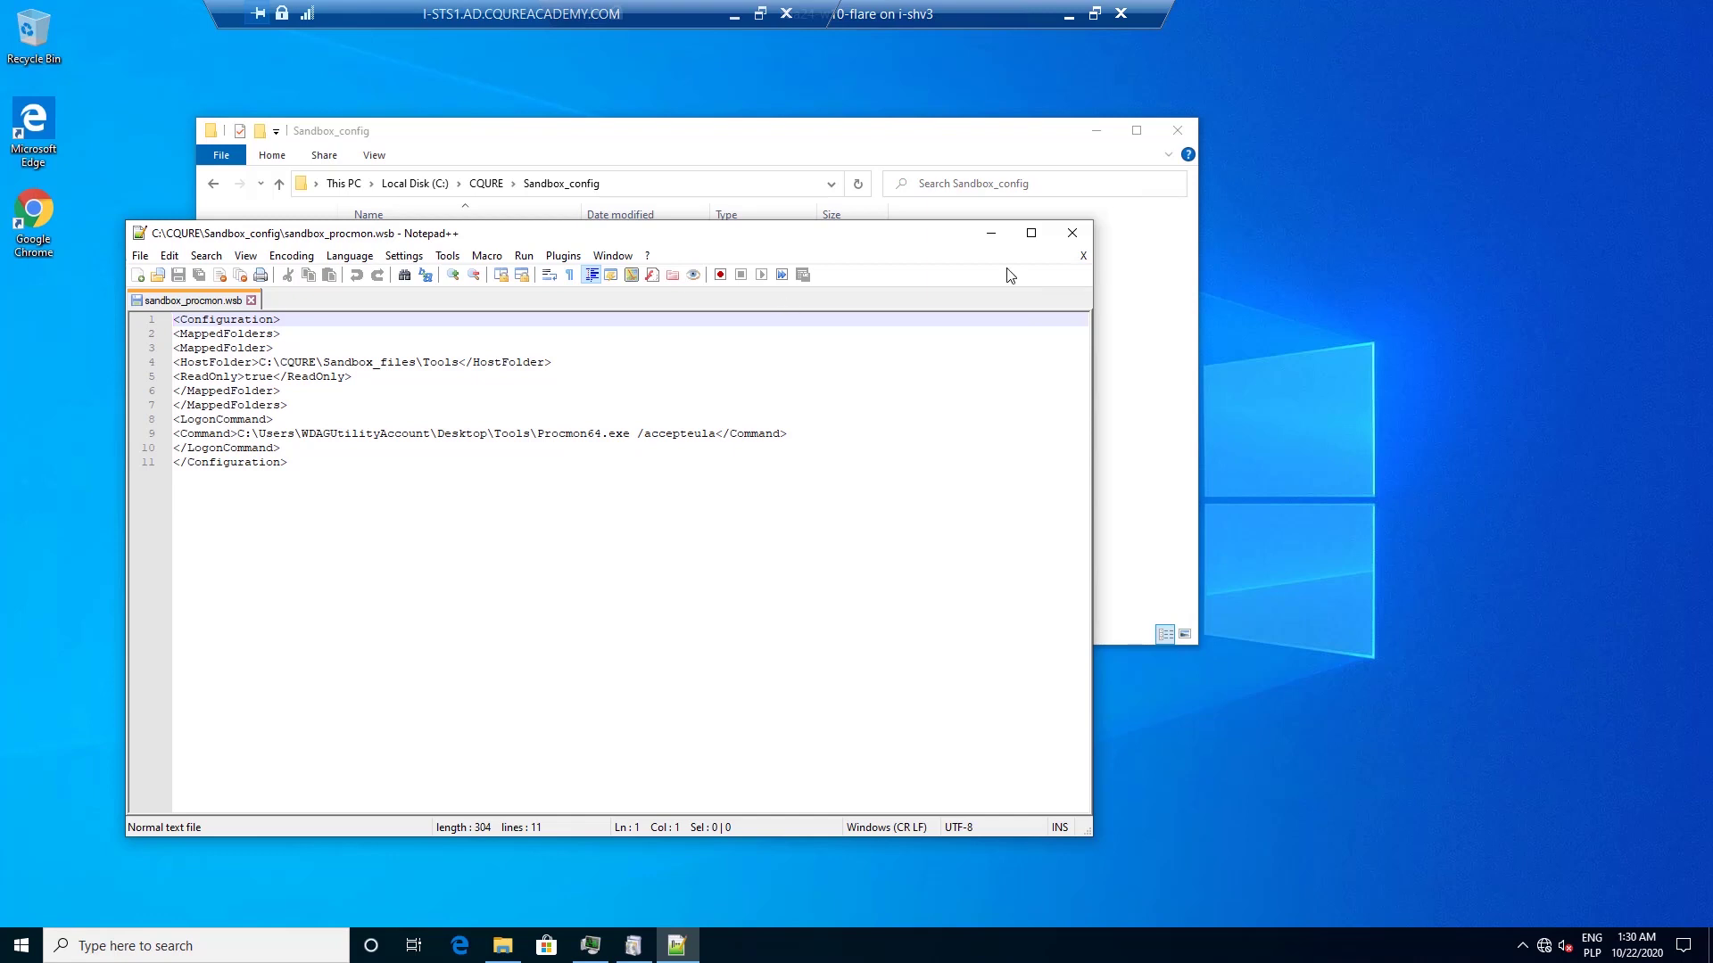
pyautogui.click(1082, 254)
# Close the text editor and launch sandbox_procmon.wsb, declining network discoverability
pyautogui.click(1074, 239)
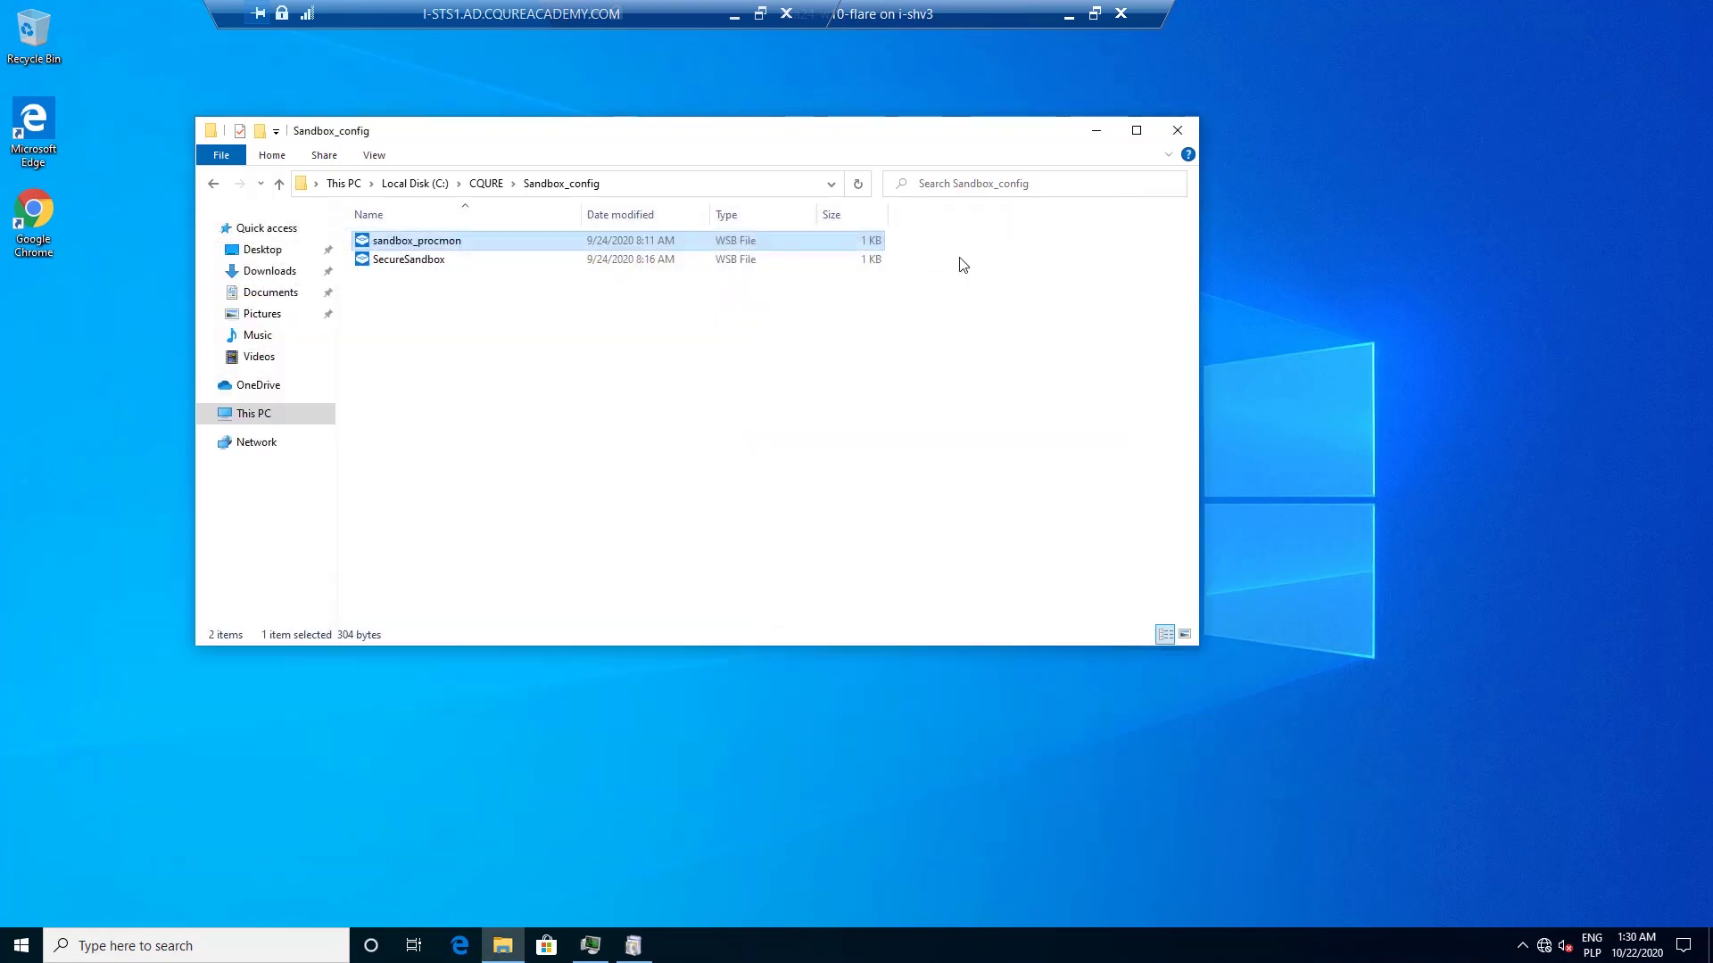
pyautogui.doubleClick(451, 251)
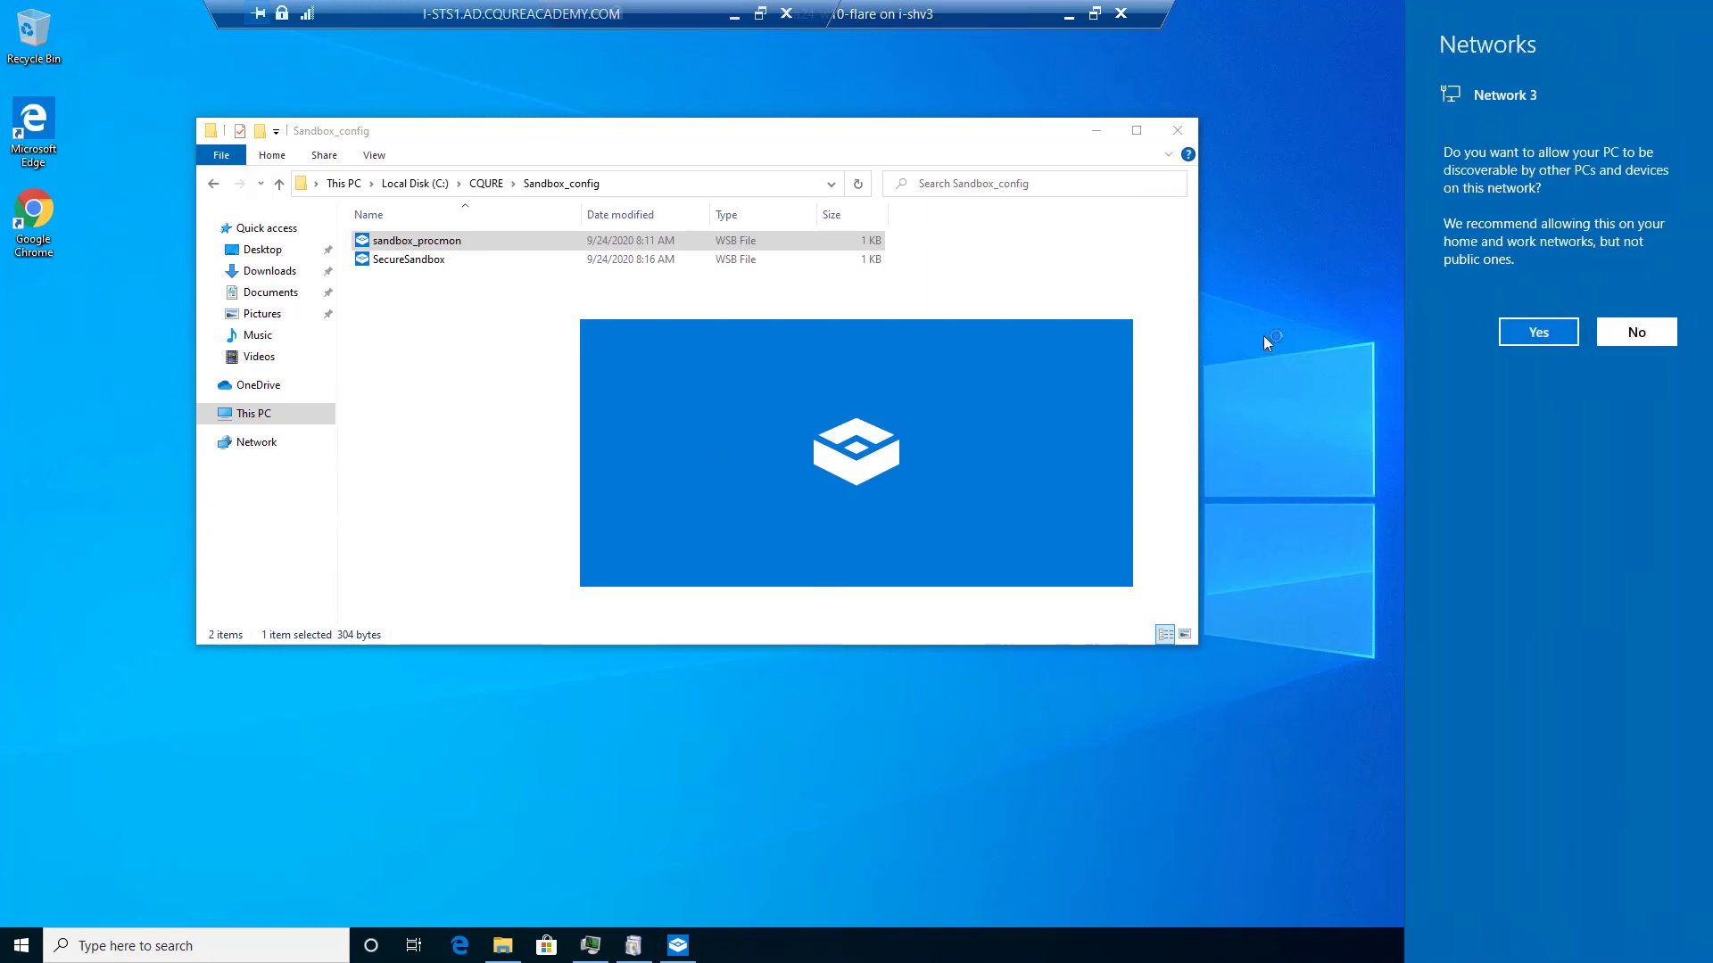
pyautogui.click(1036, 424)
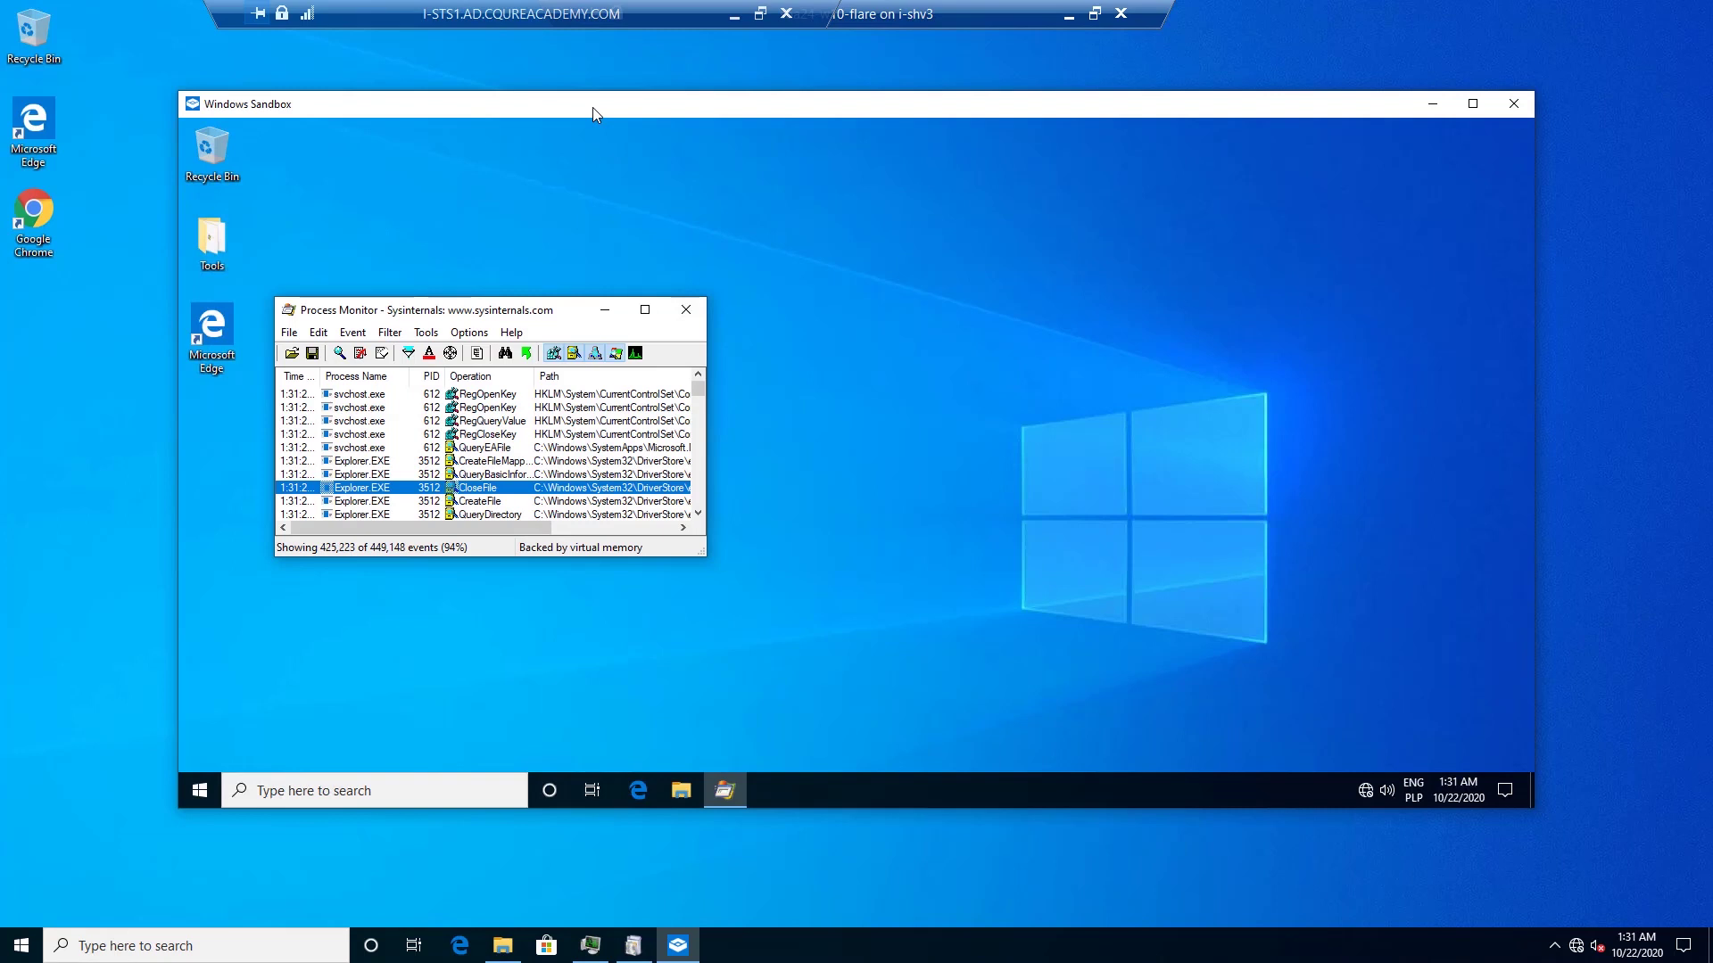
# Reposition the sandbox window and maximize Process Monitor inside it to show more events
pyautogui.moveTo(592, 107); pyautogui.dragTo(534, 121)
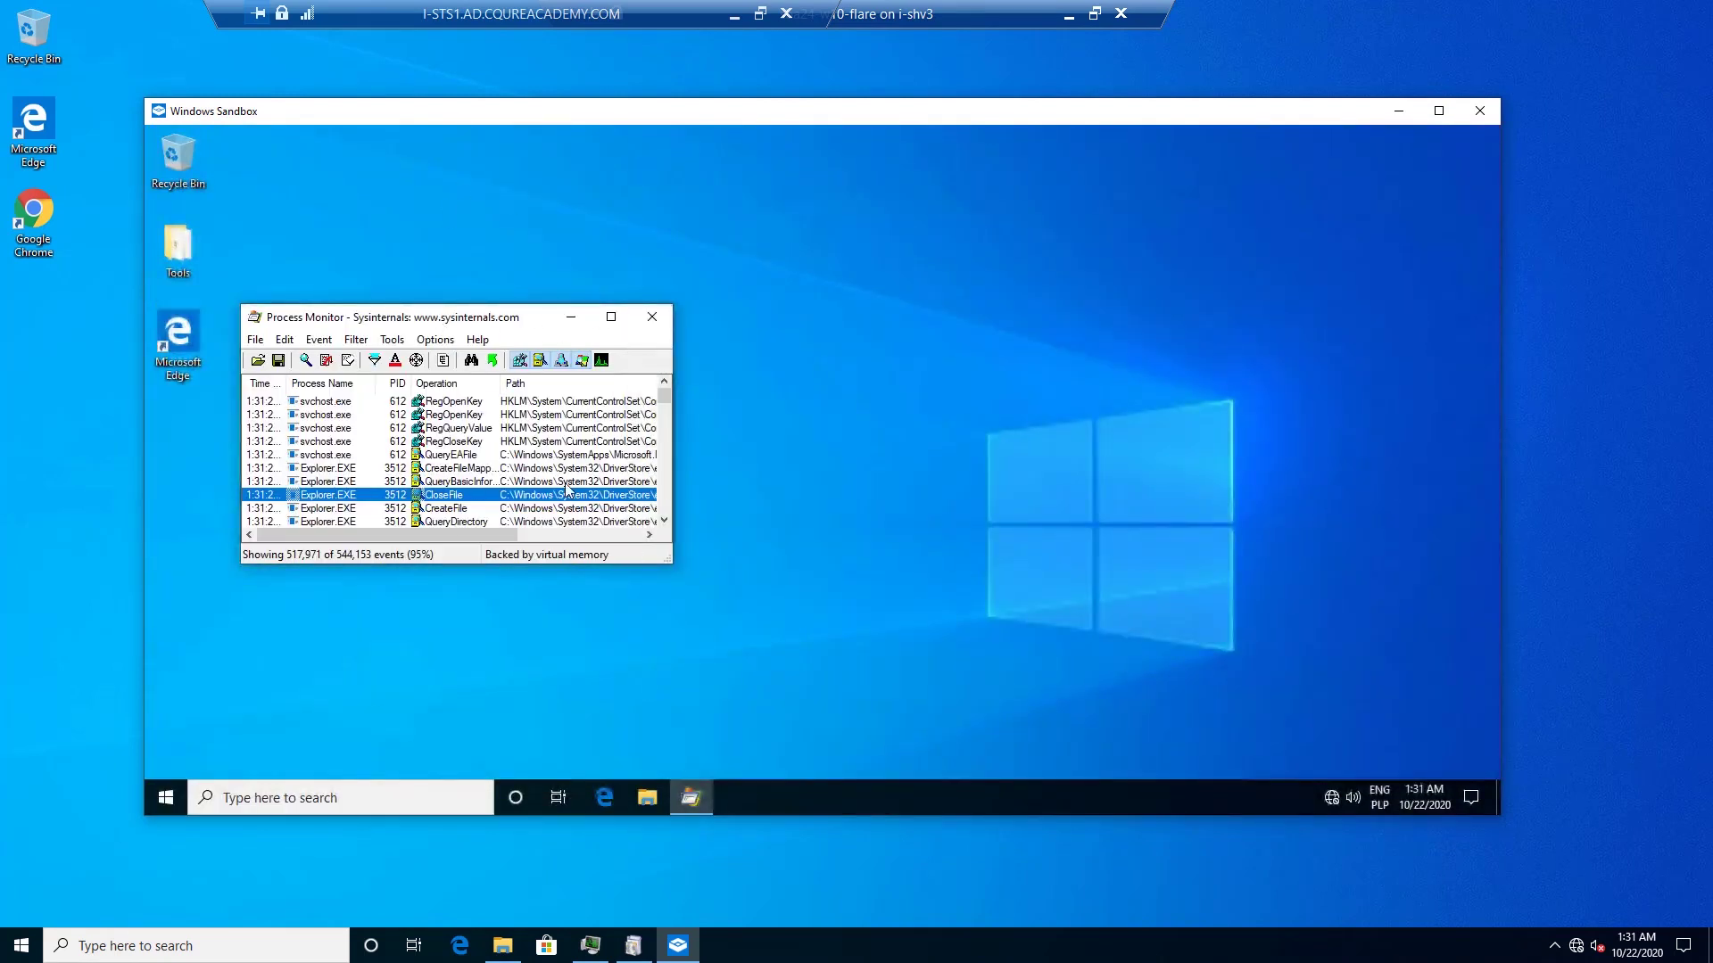
pyautogui.press('super+Up')
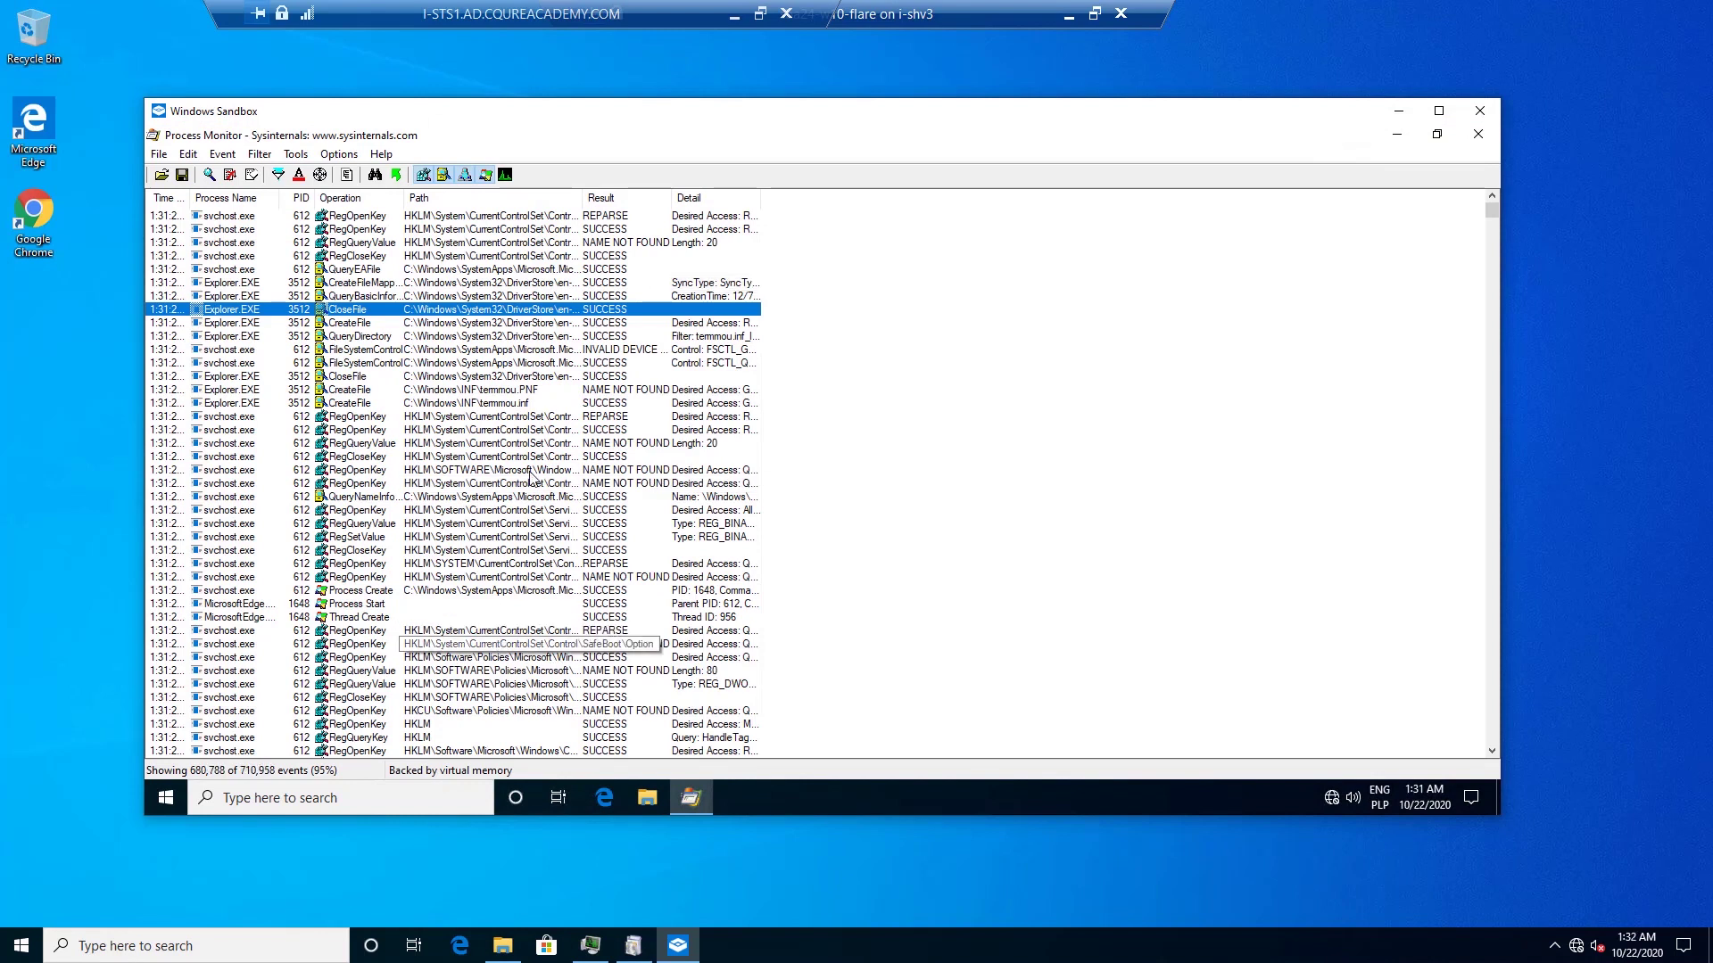
pyautogui.press('F3')
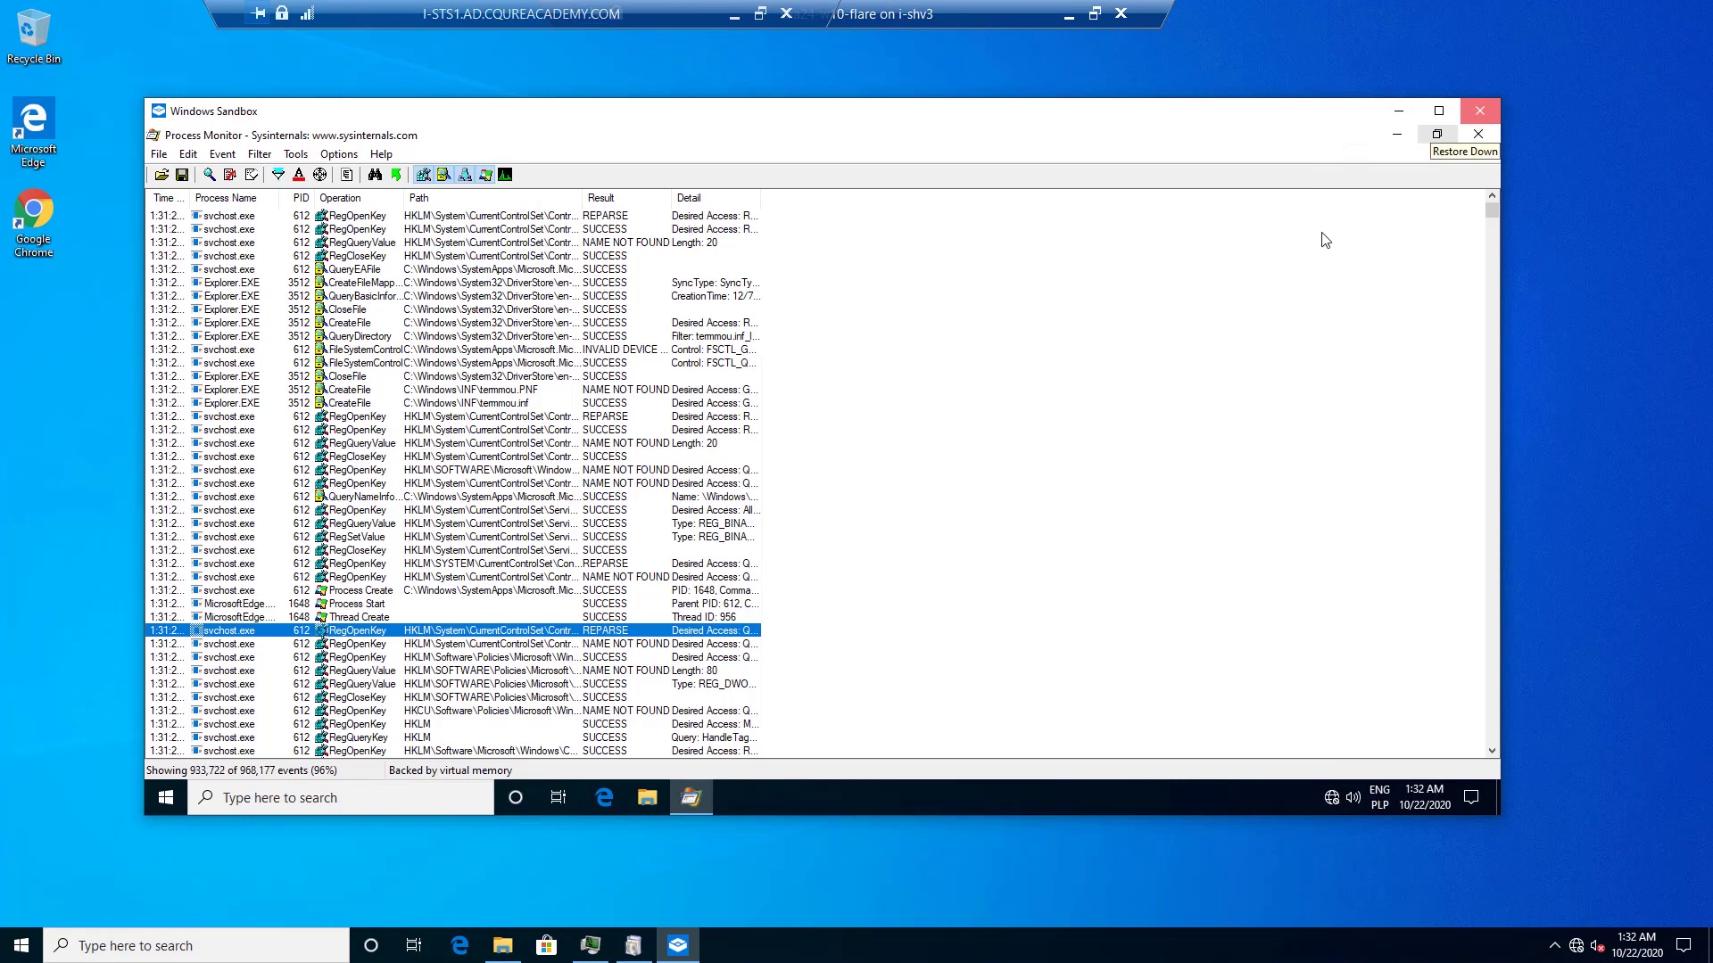
# Close the Process Monitor sandbox, confirming its contents will be discarded
pyautogui.click(504, 947)
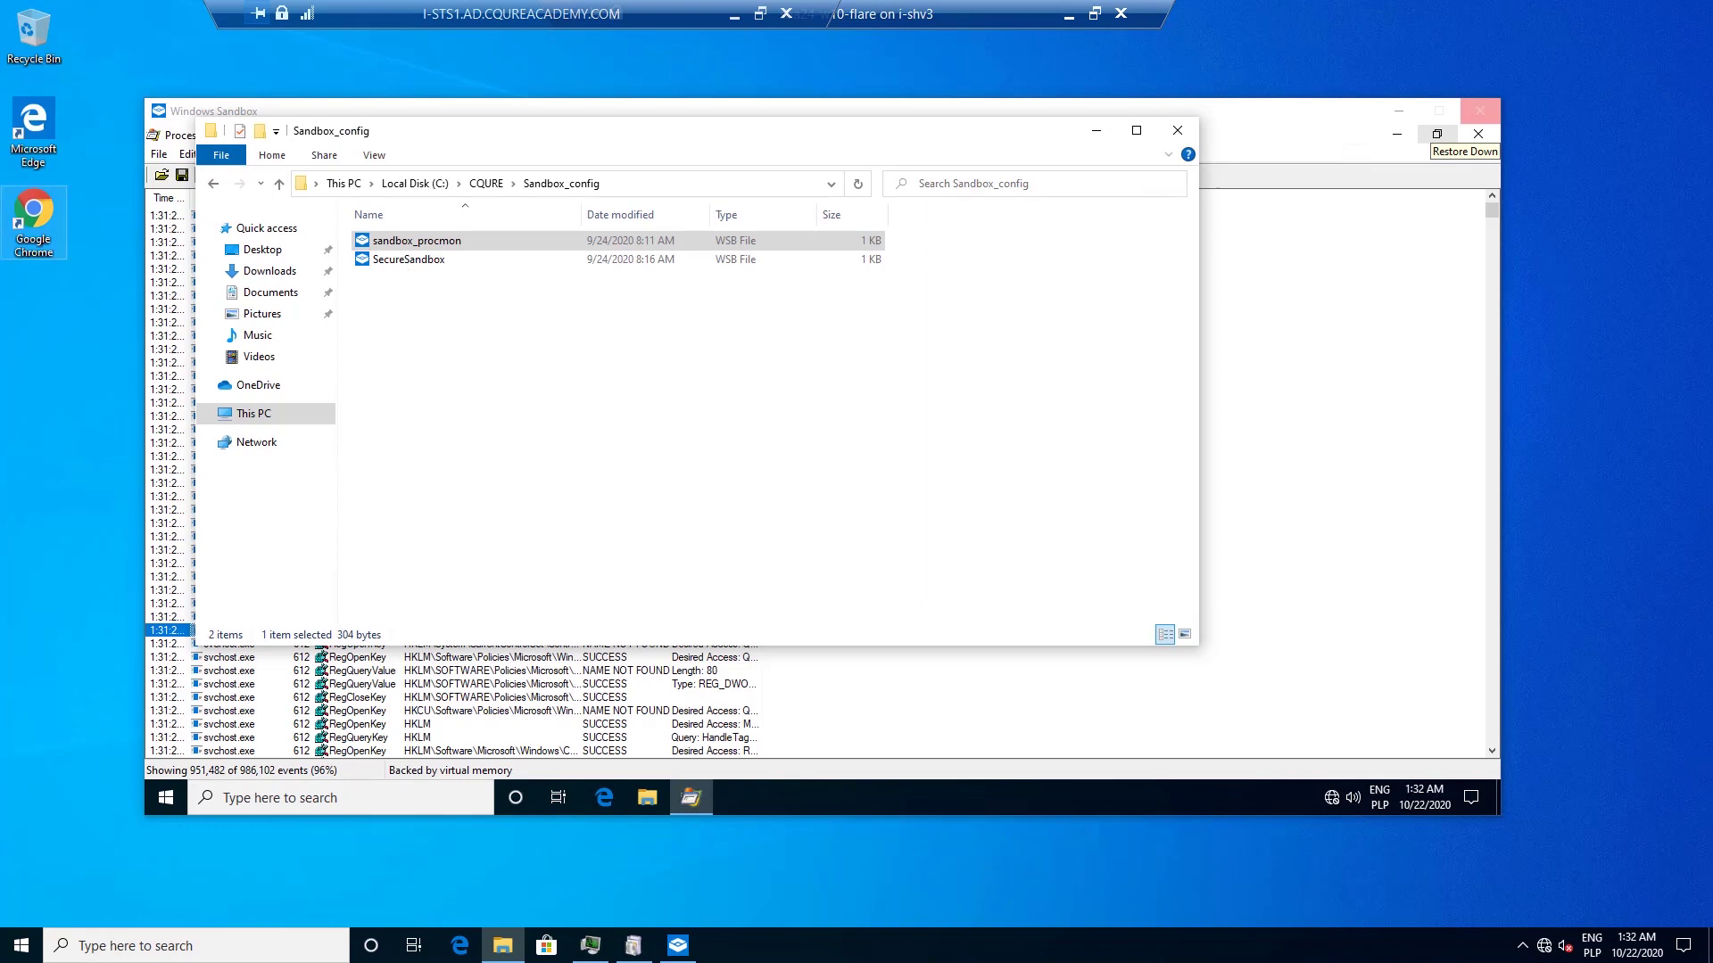
pyautogui.click(1480, 110)
pyautogui.press('Down')
pyautogui.press('F2')
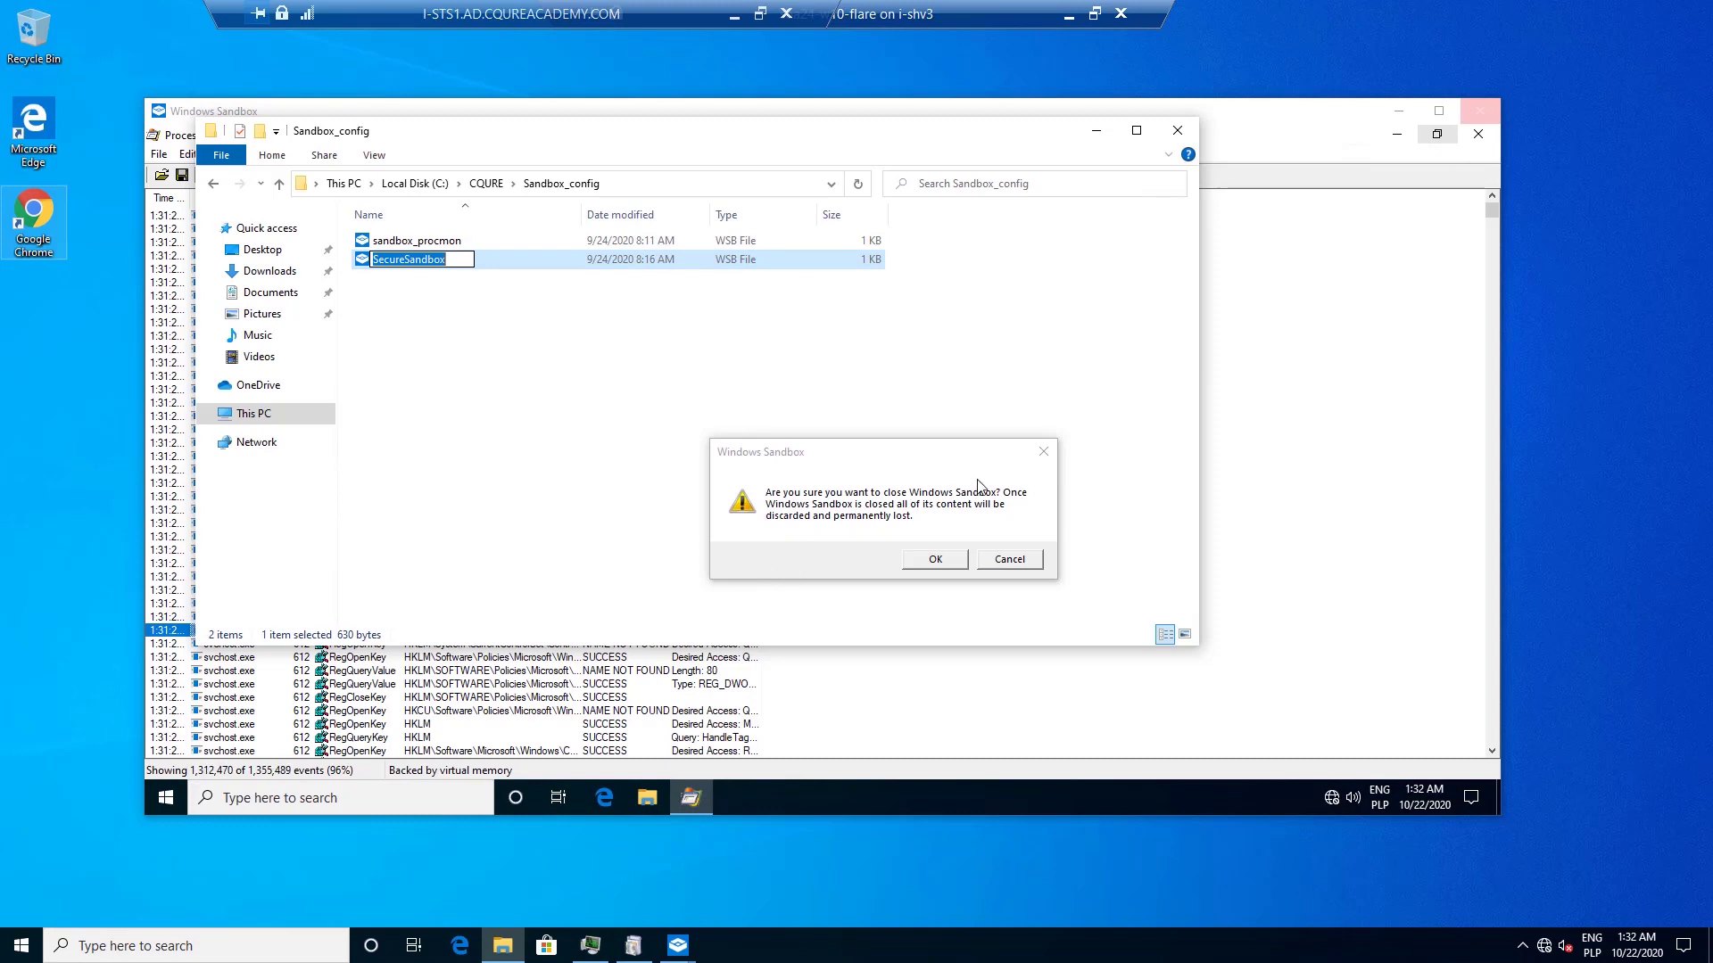
pyautogui.click(938, 560)
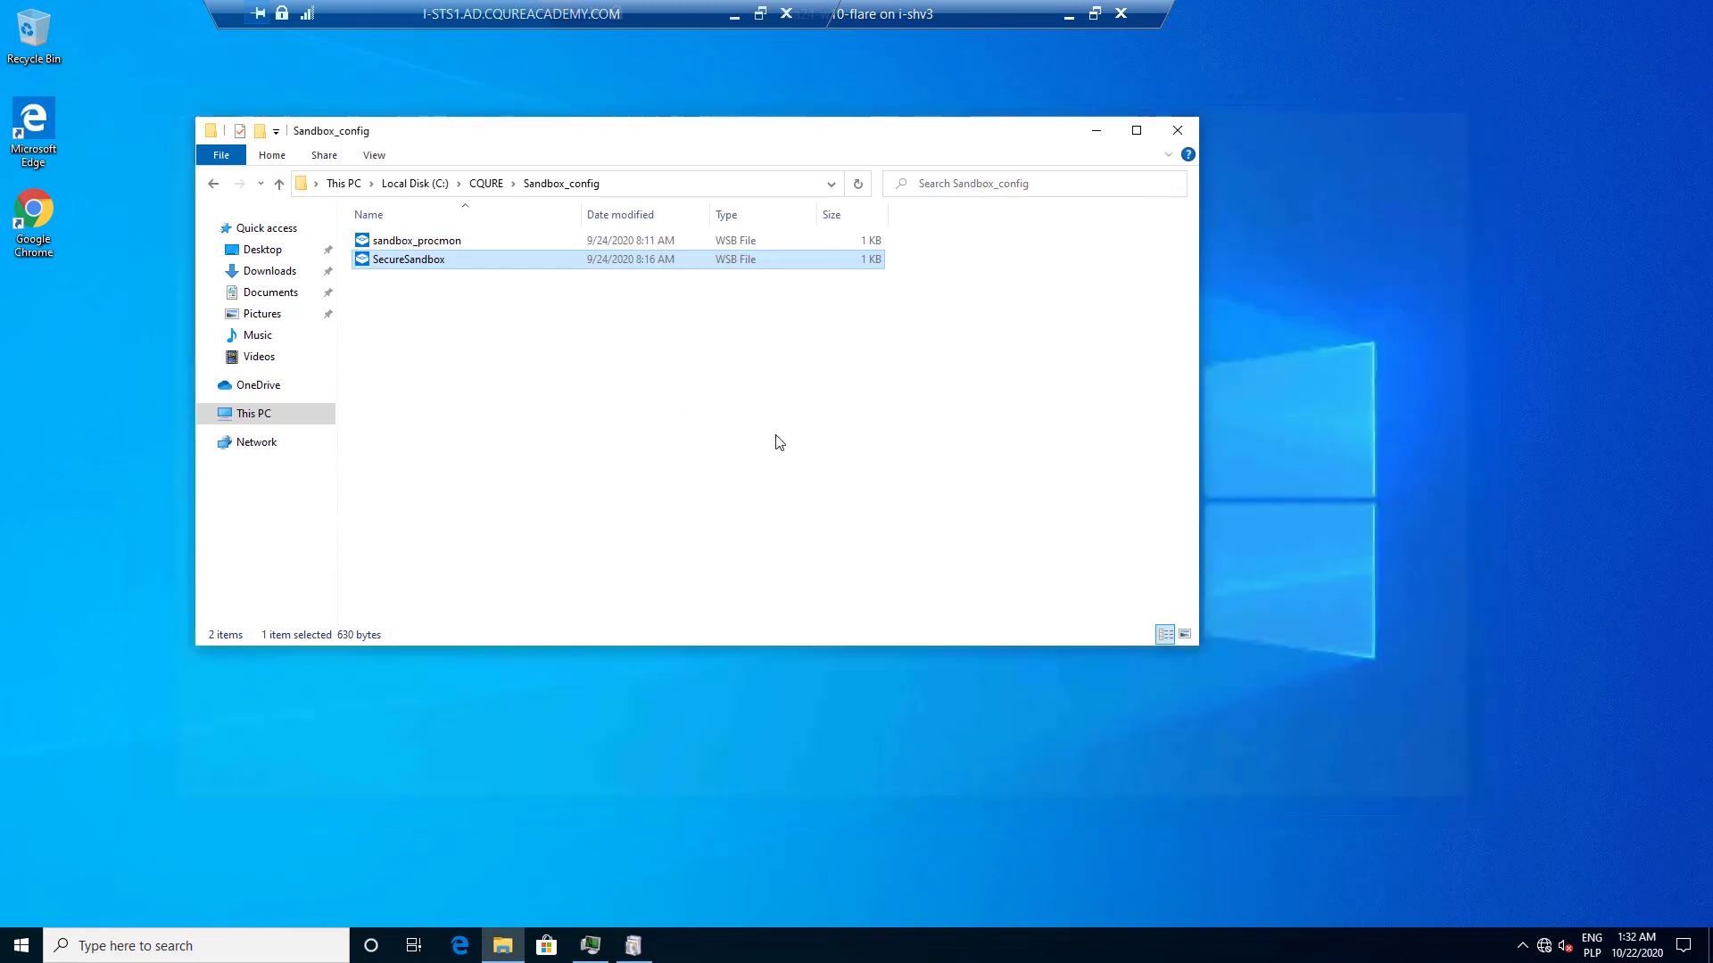
pyautogui.rightClick(398, 264)
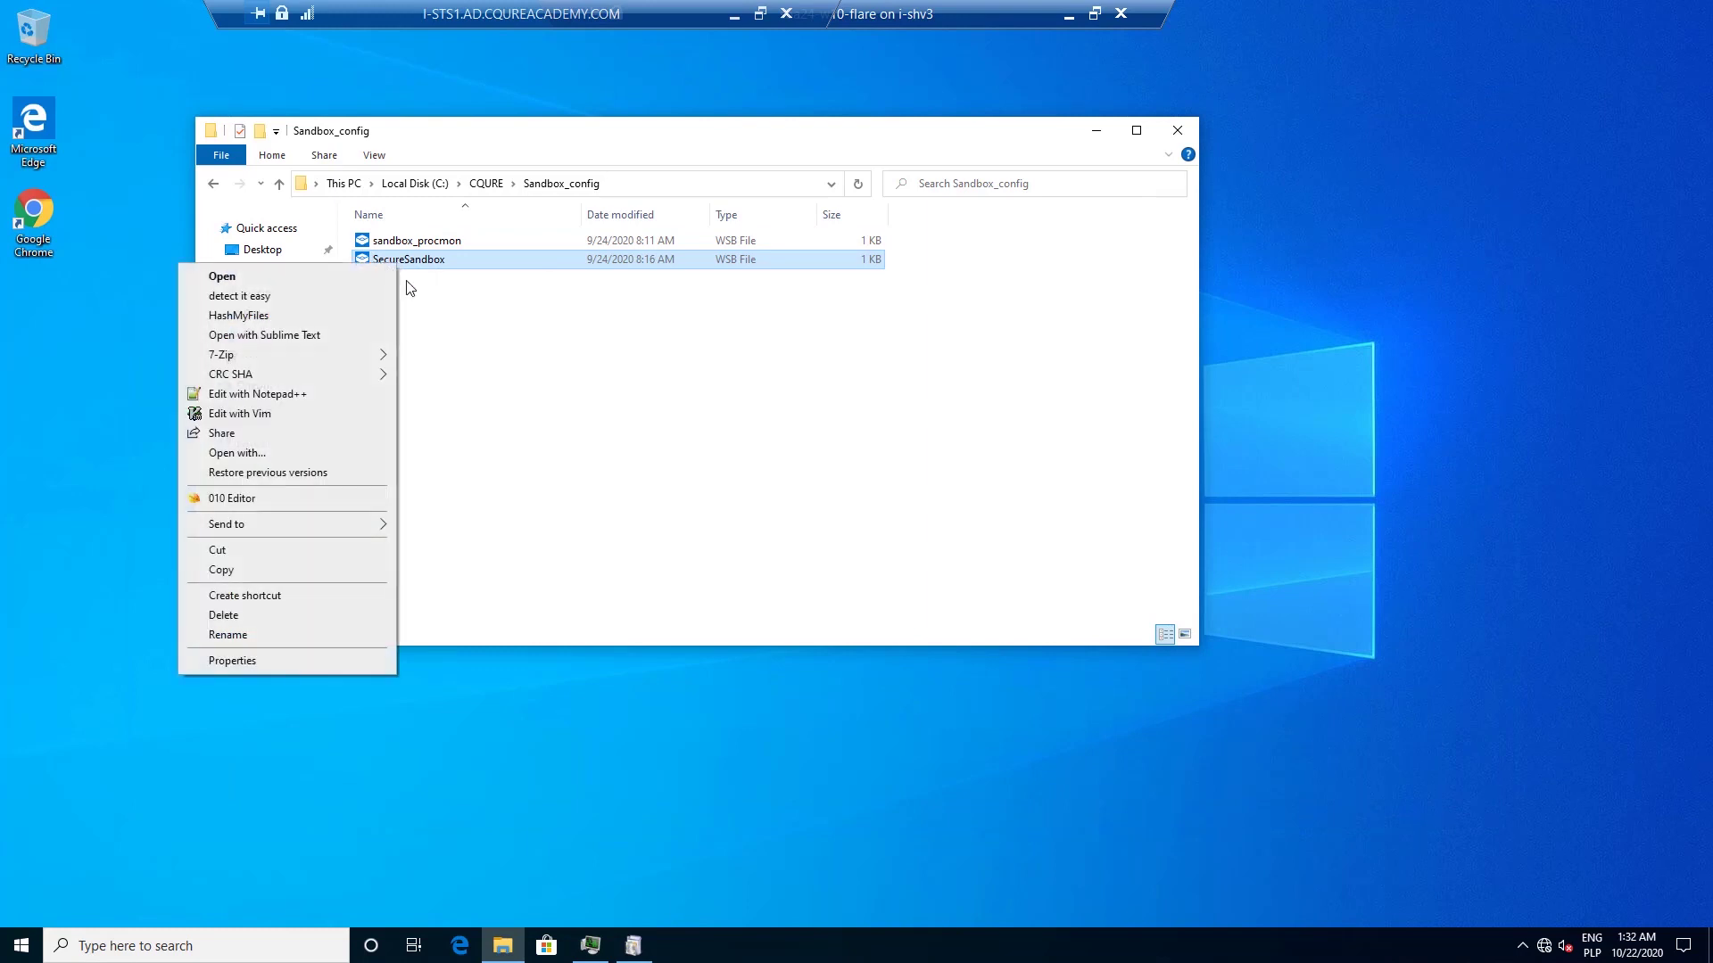
pyautogui.click(293, 399)
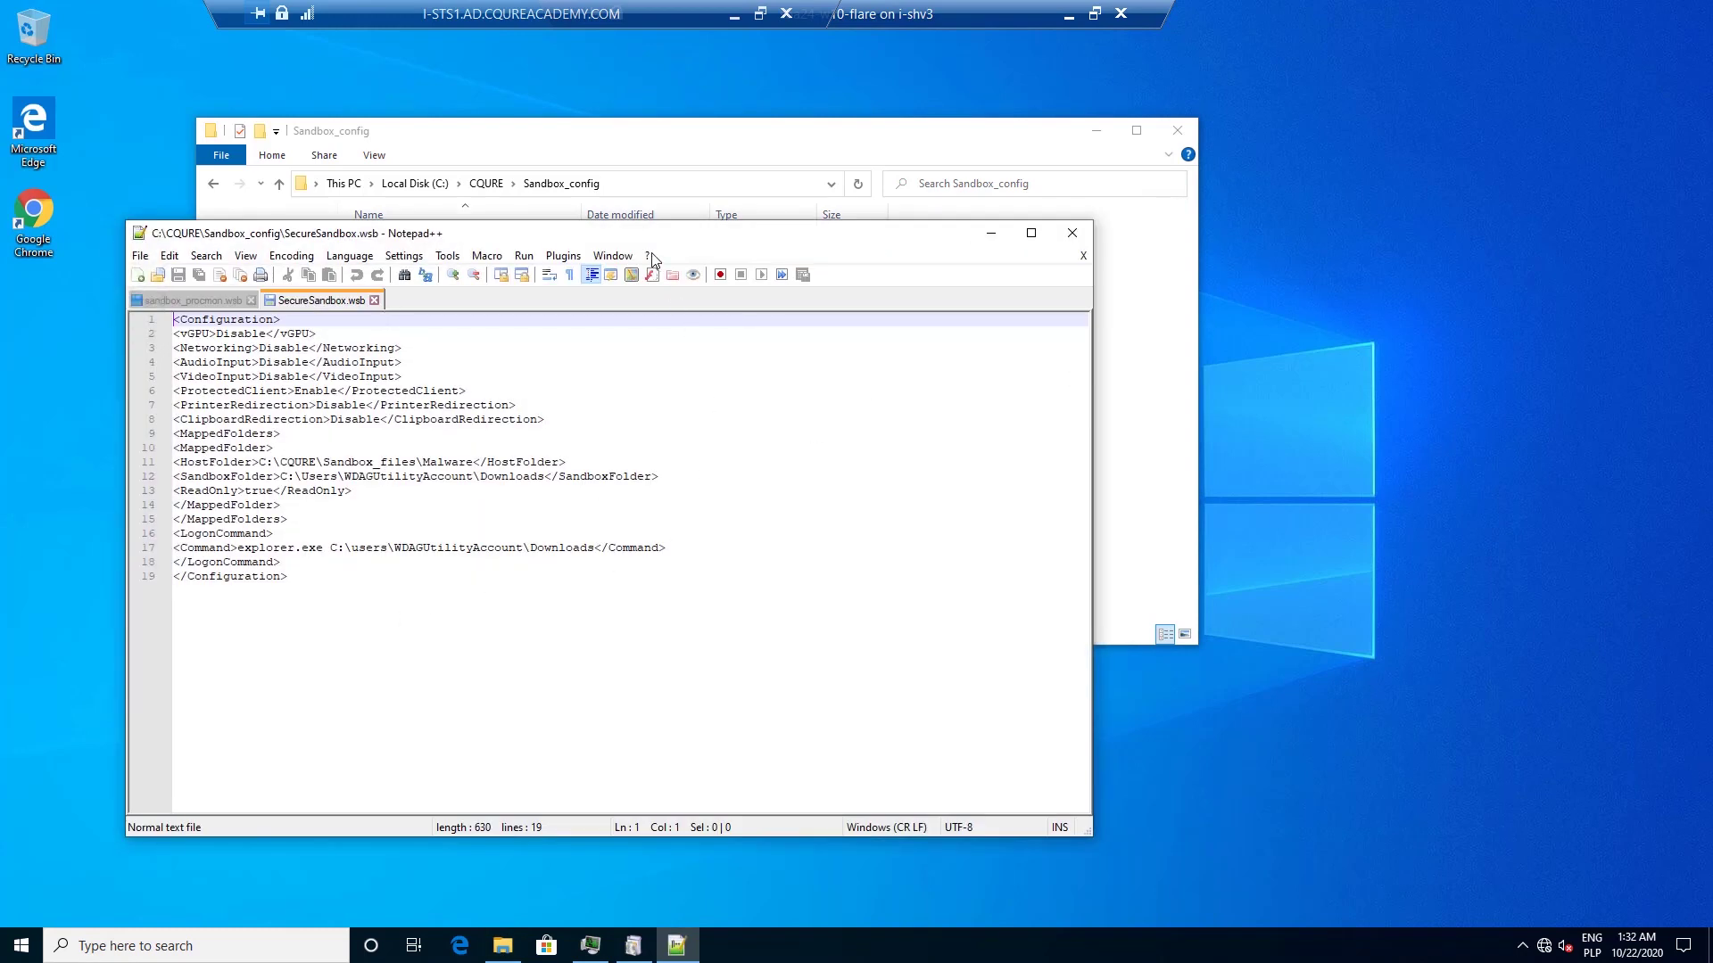
pyautogui.moveTo(635, 237); pyautogui.dragTo(788, 230)
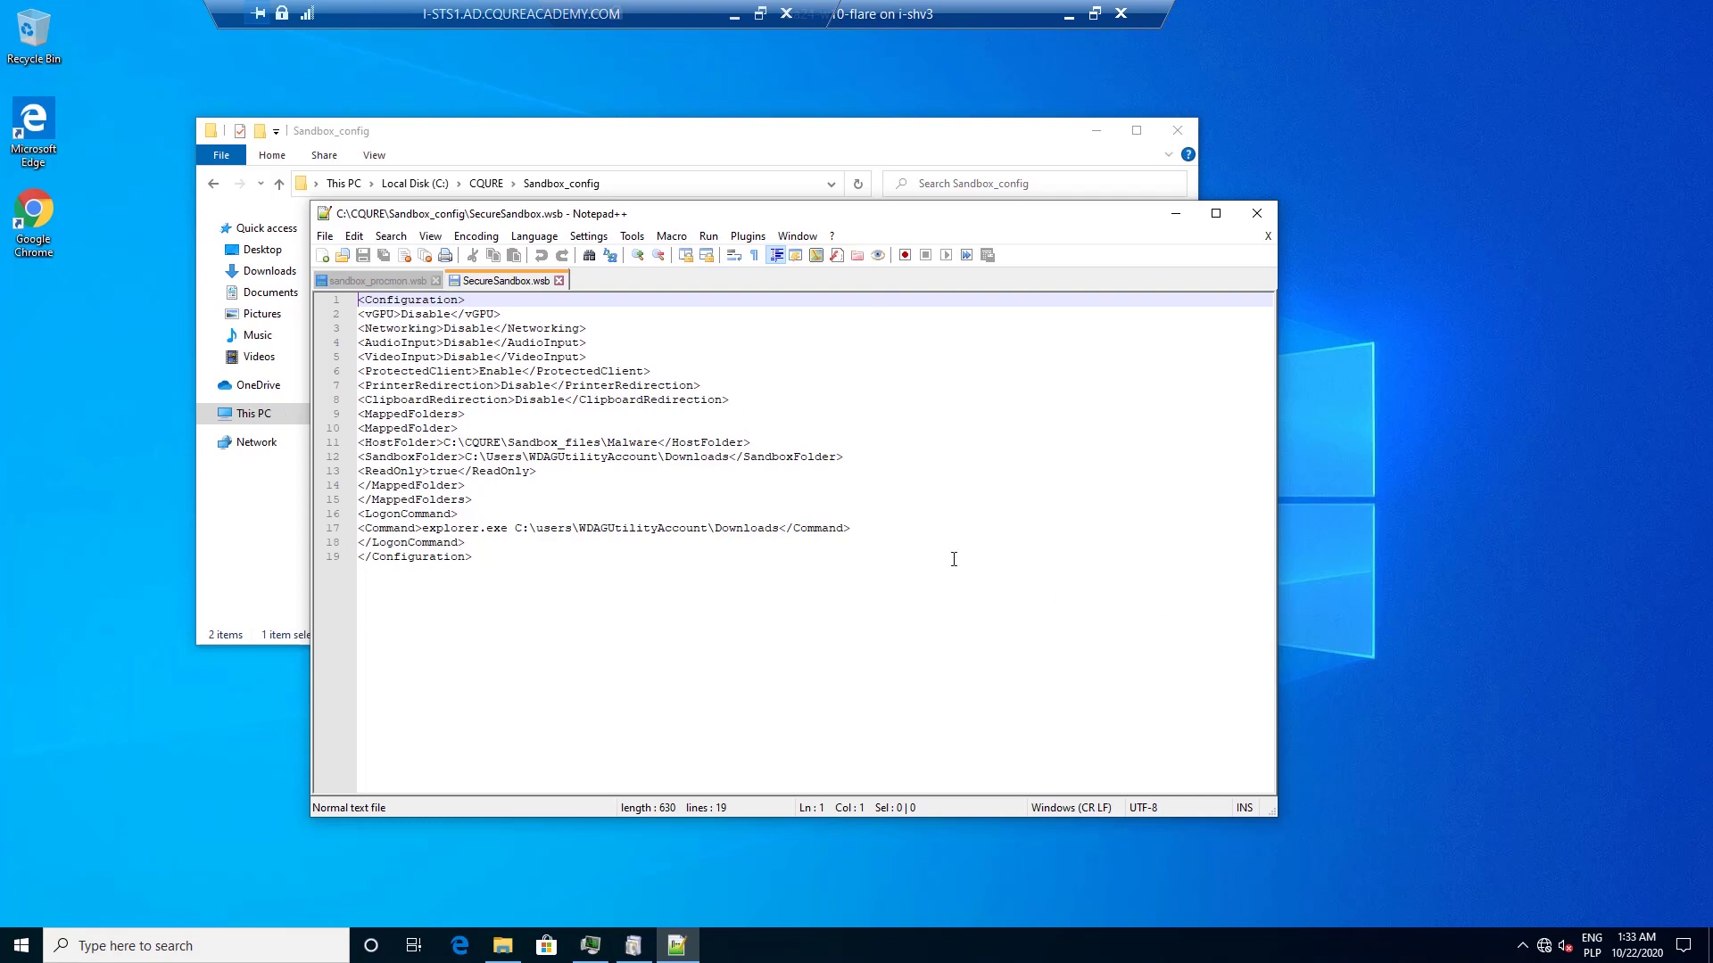
pyautogui.click(842, 558)
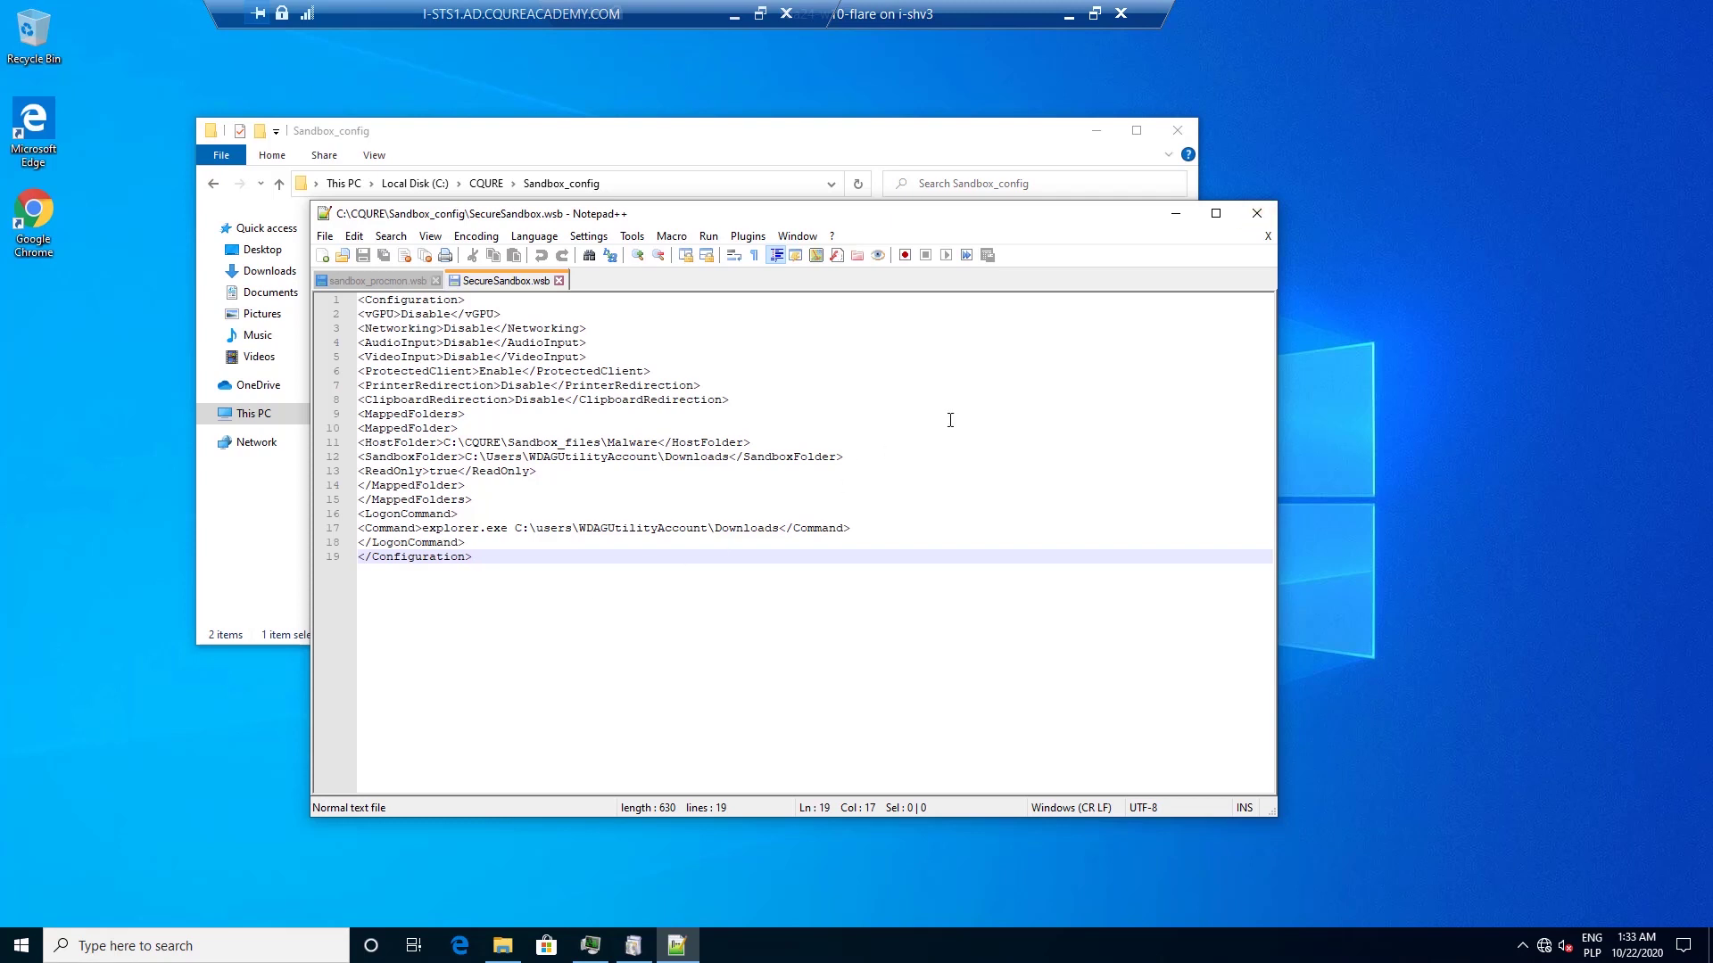
pyautogui.click(1260, 214)
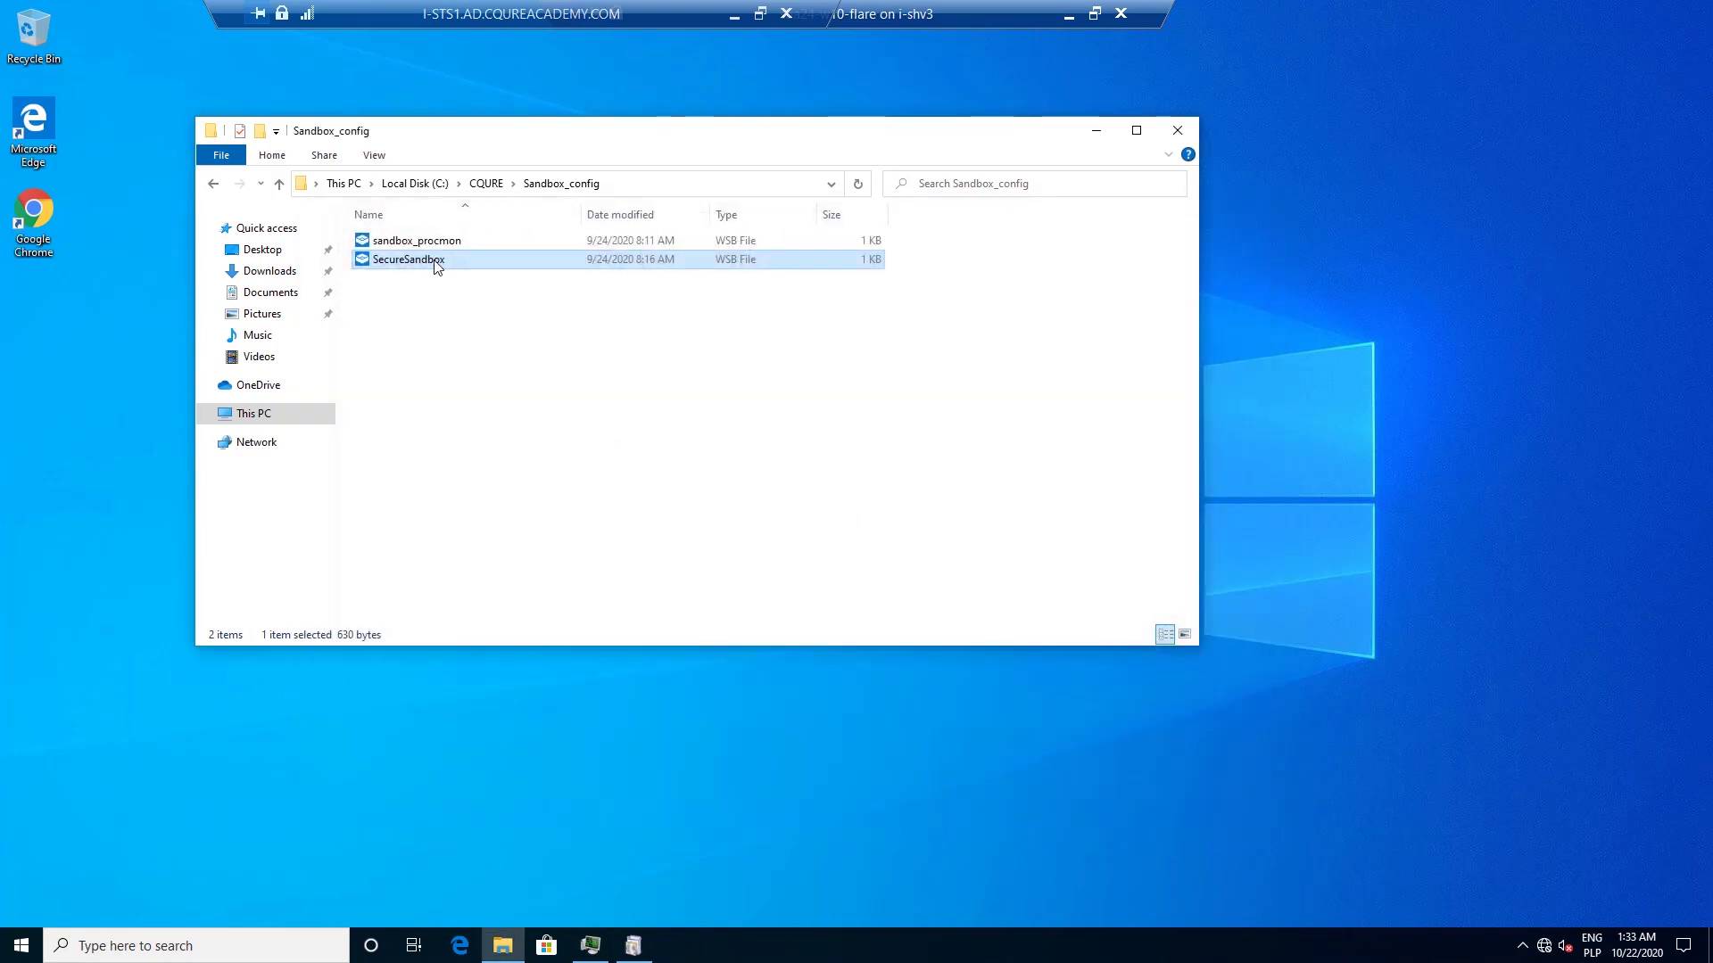
# Launch SecureSandbox.wsb so the sandbox opens Downloads showing putty_original
pyautogui.doubleClick(438, 265)
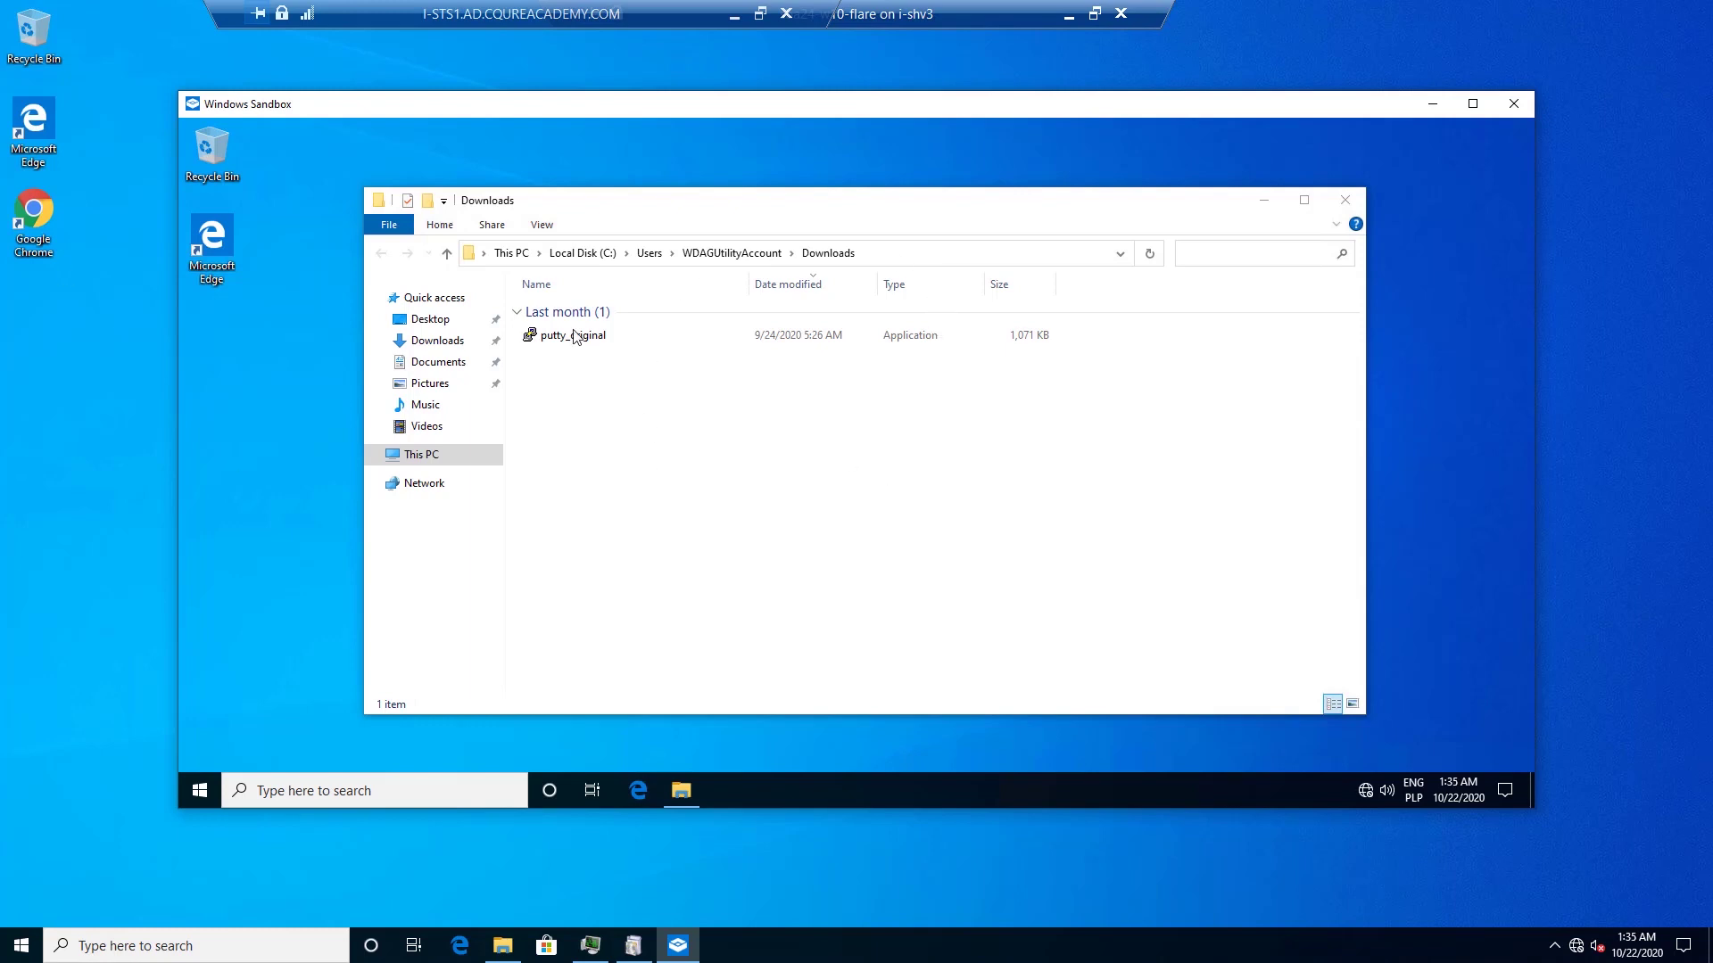
# Open the host's C:\CQURE\Sandbox_files\Malware folder and place it beside the sandbox's Downloads window
pyautogui.click(503, 945)
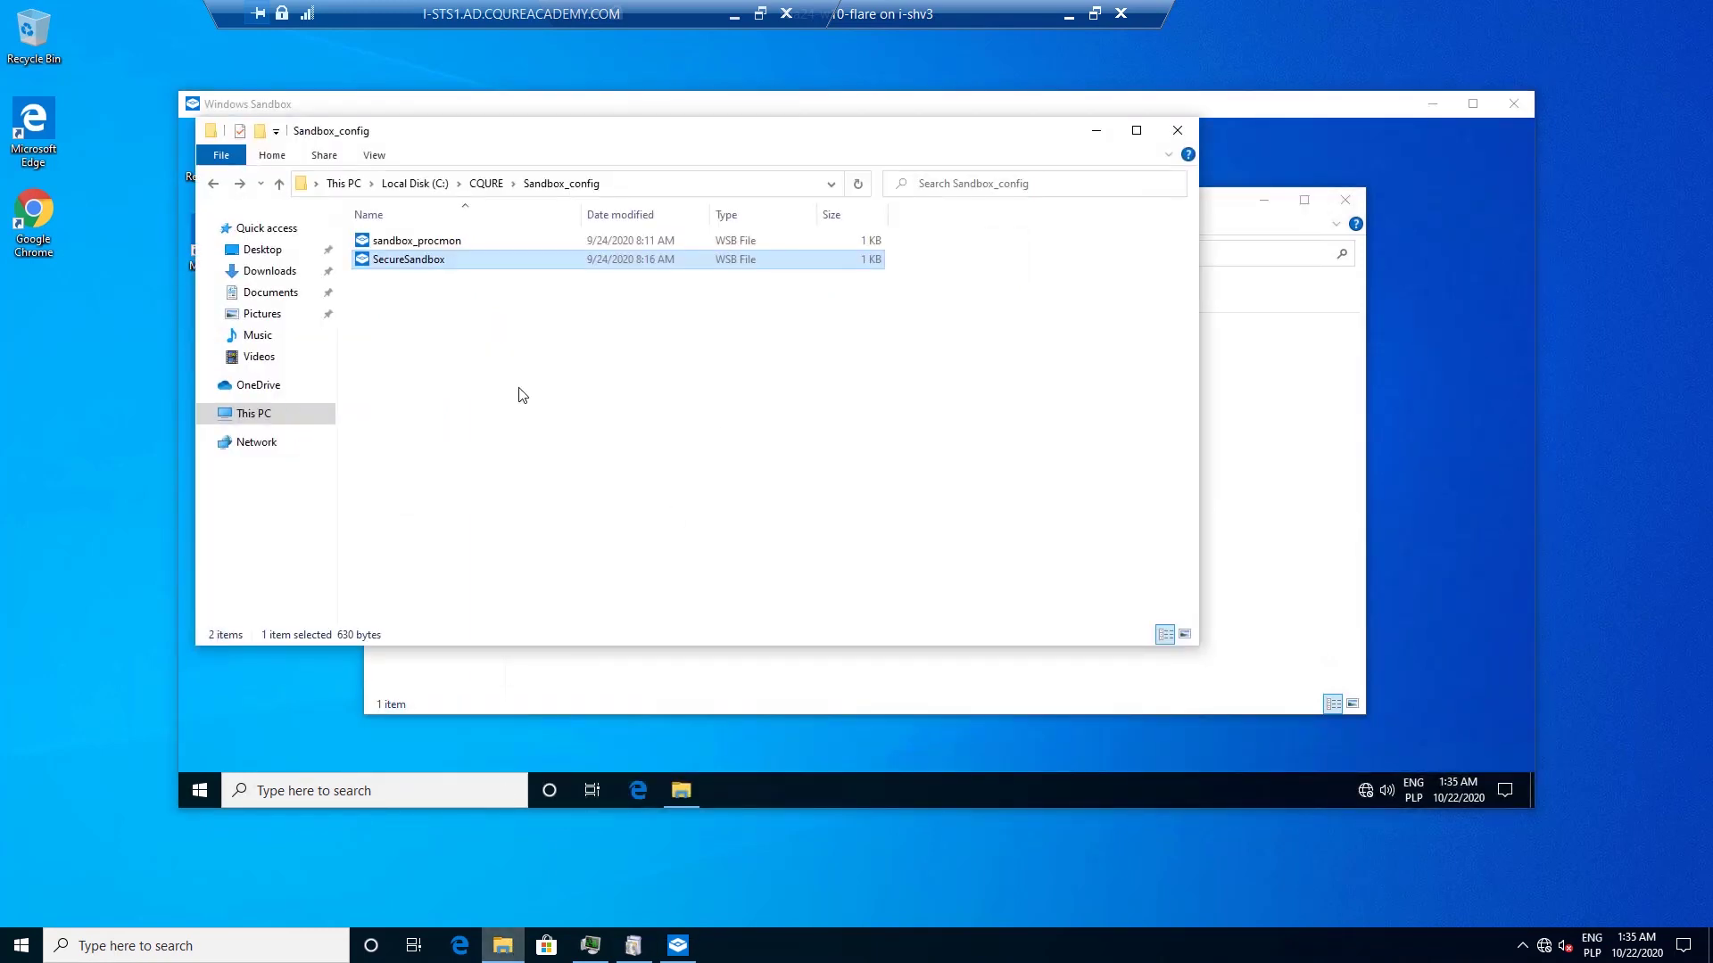
pyautogui.click(486, 183)
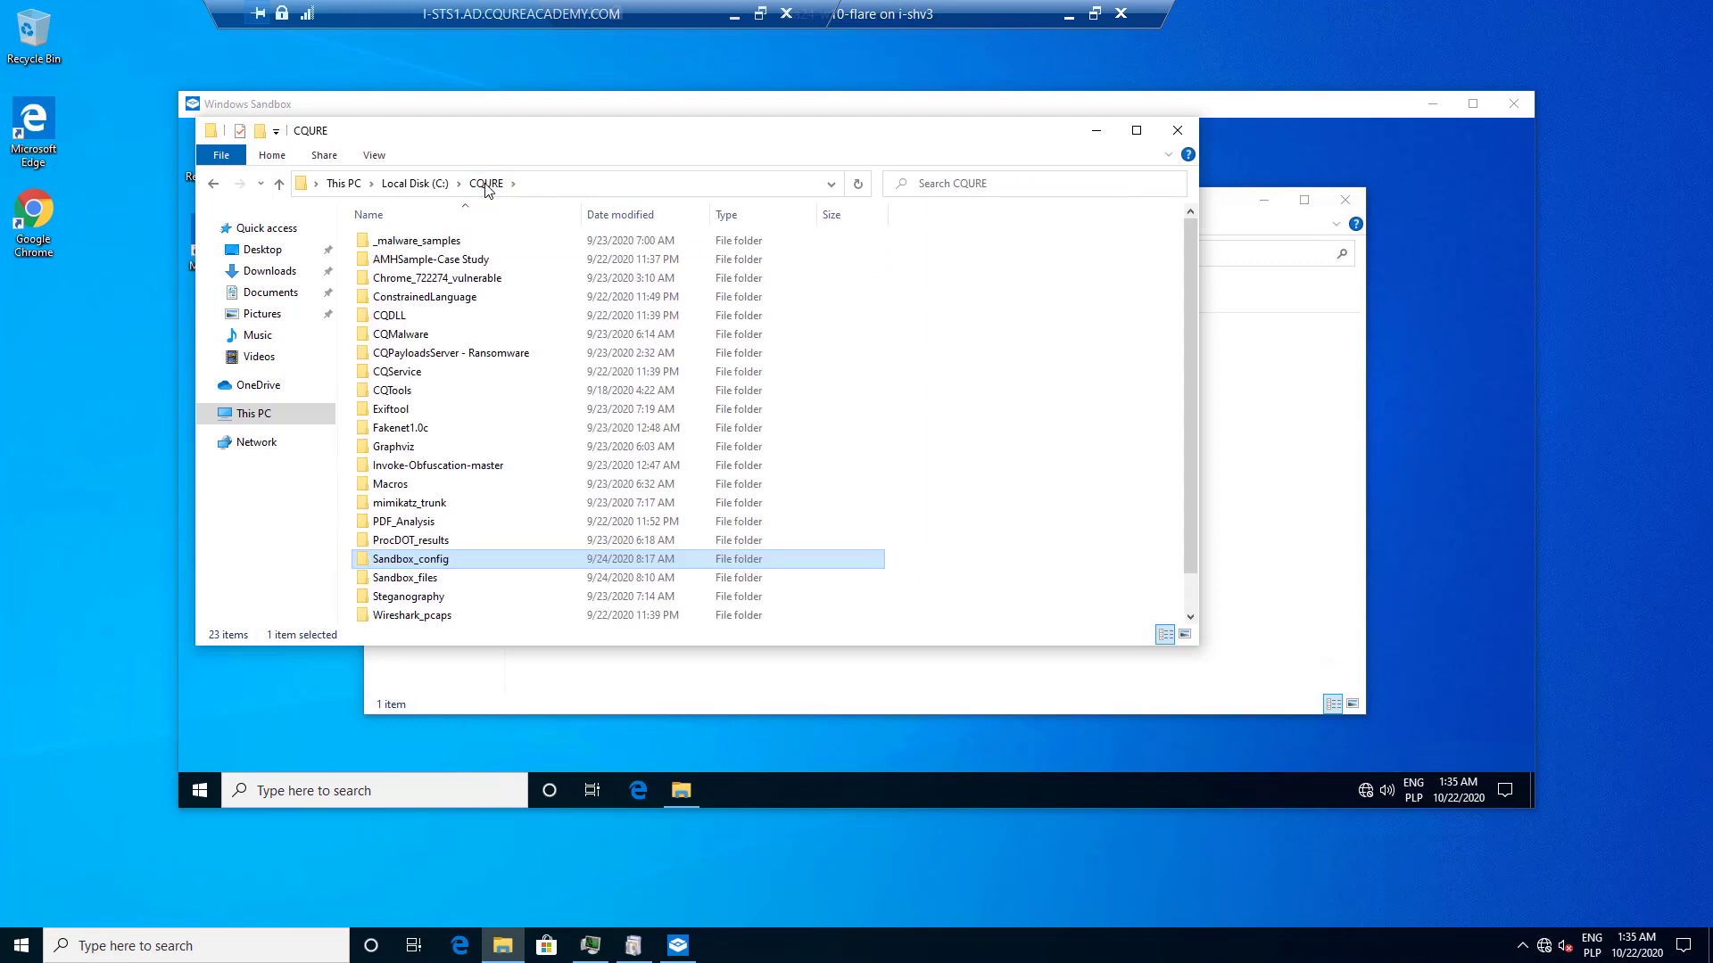
pyautogui.doubleClick(401, 578)
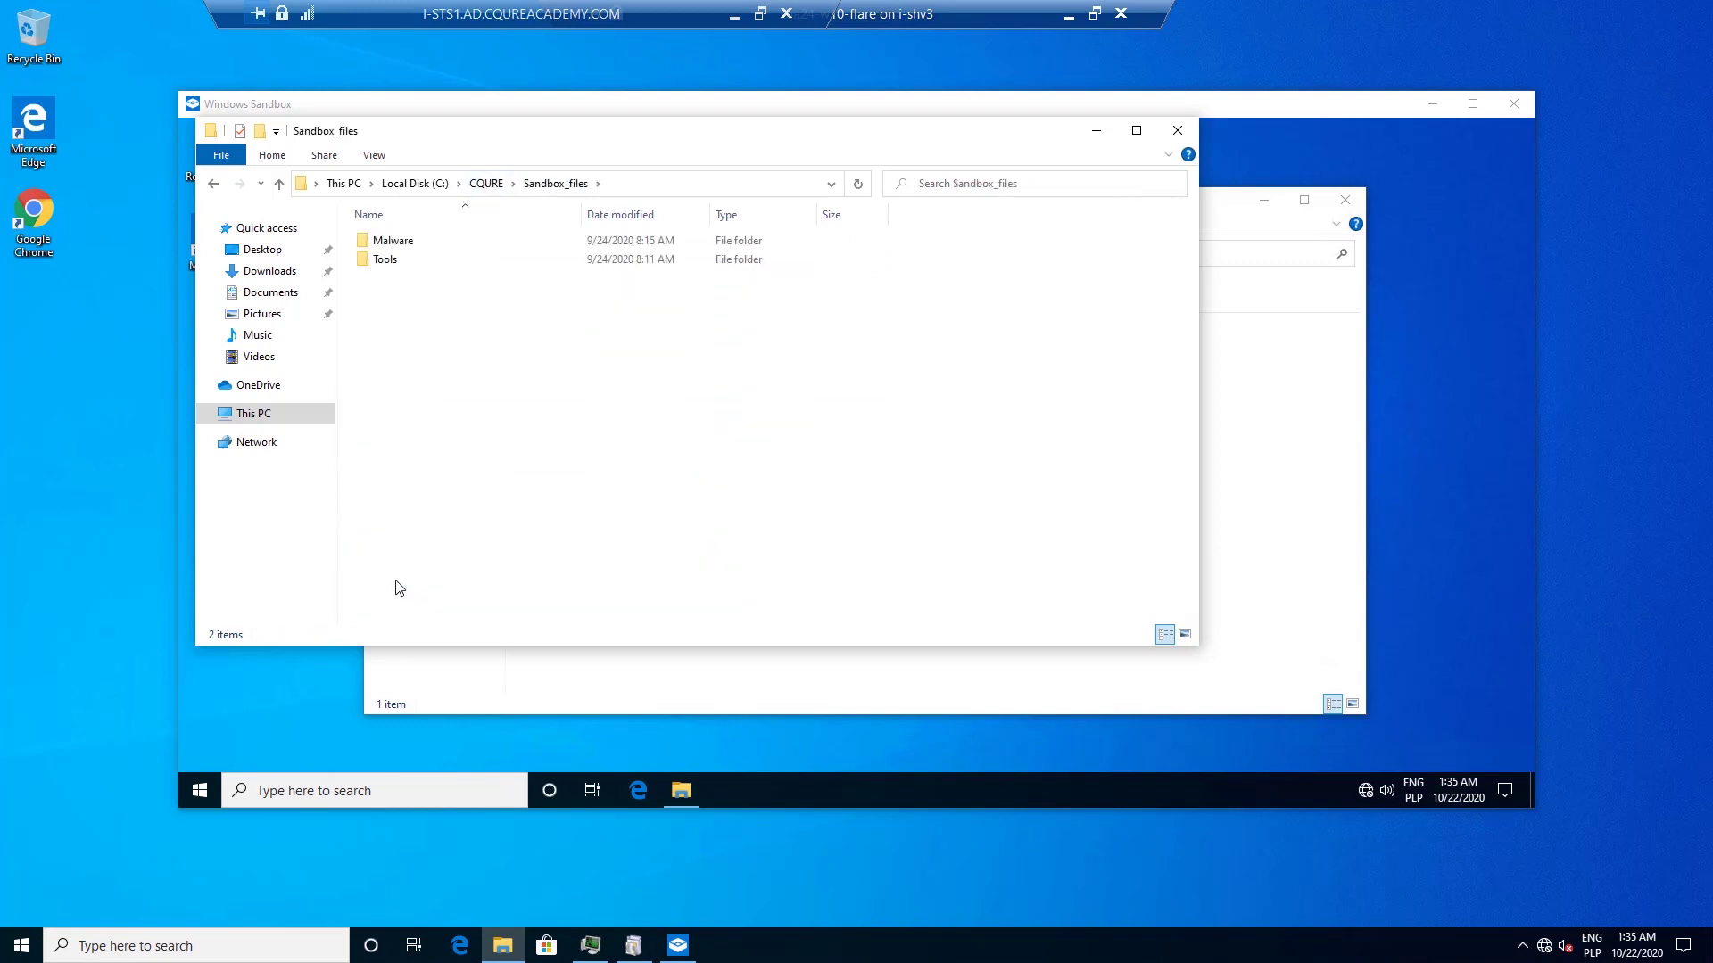
pyautogui.doubleClick(384, 260)
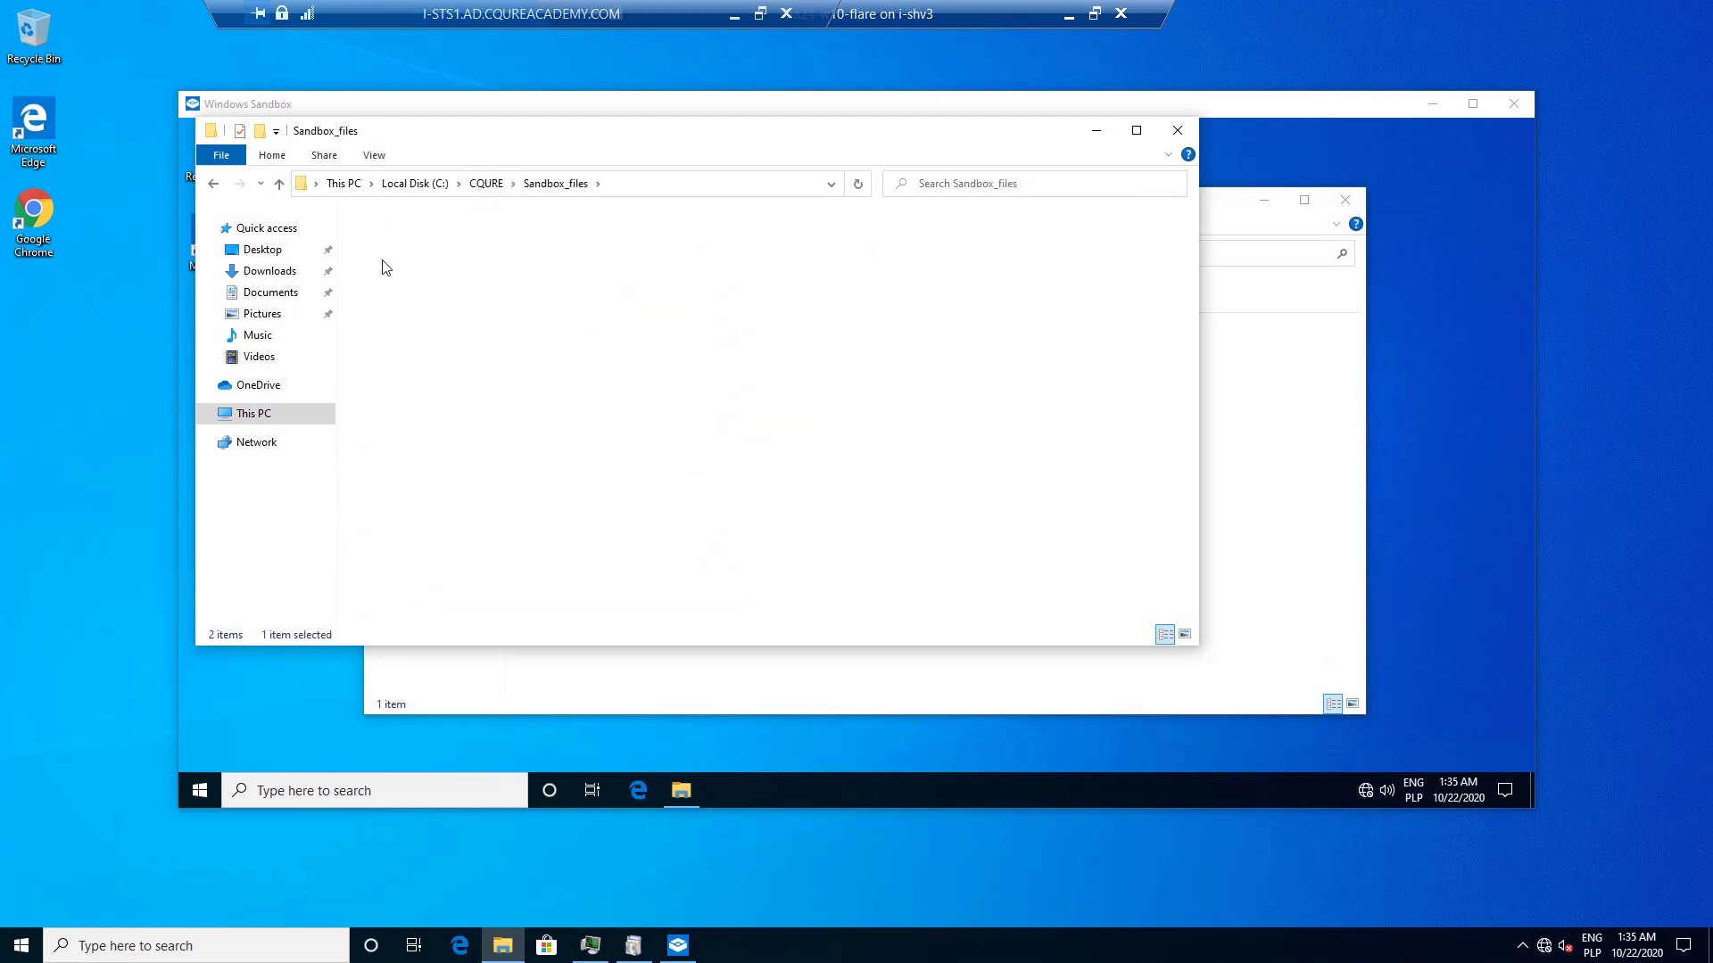
pyautogui.click(558, 185)
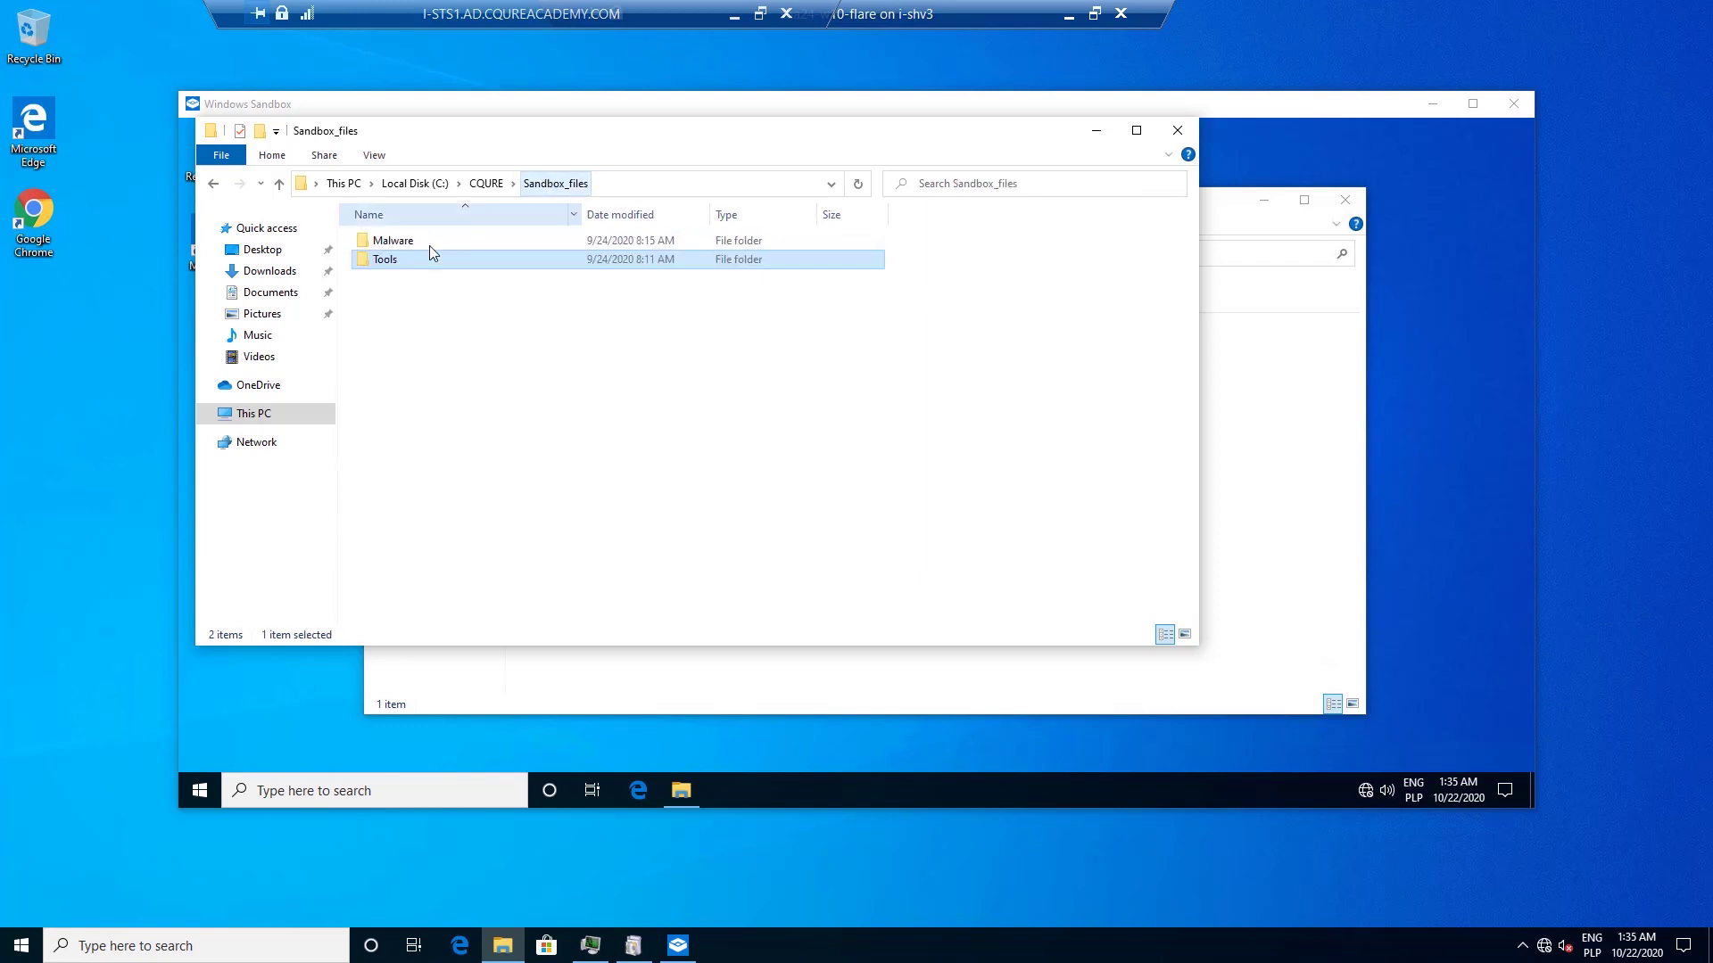
pyautogui.doubleClick(409, 240)
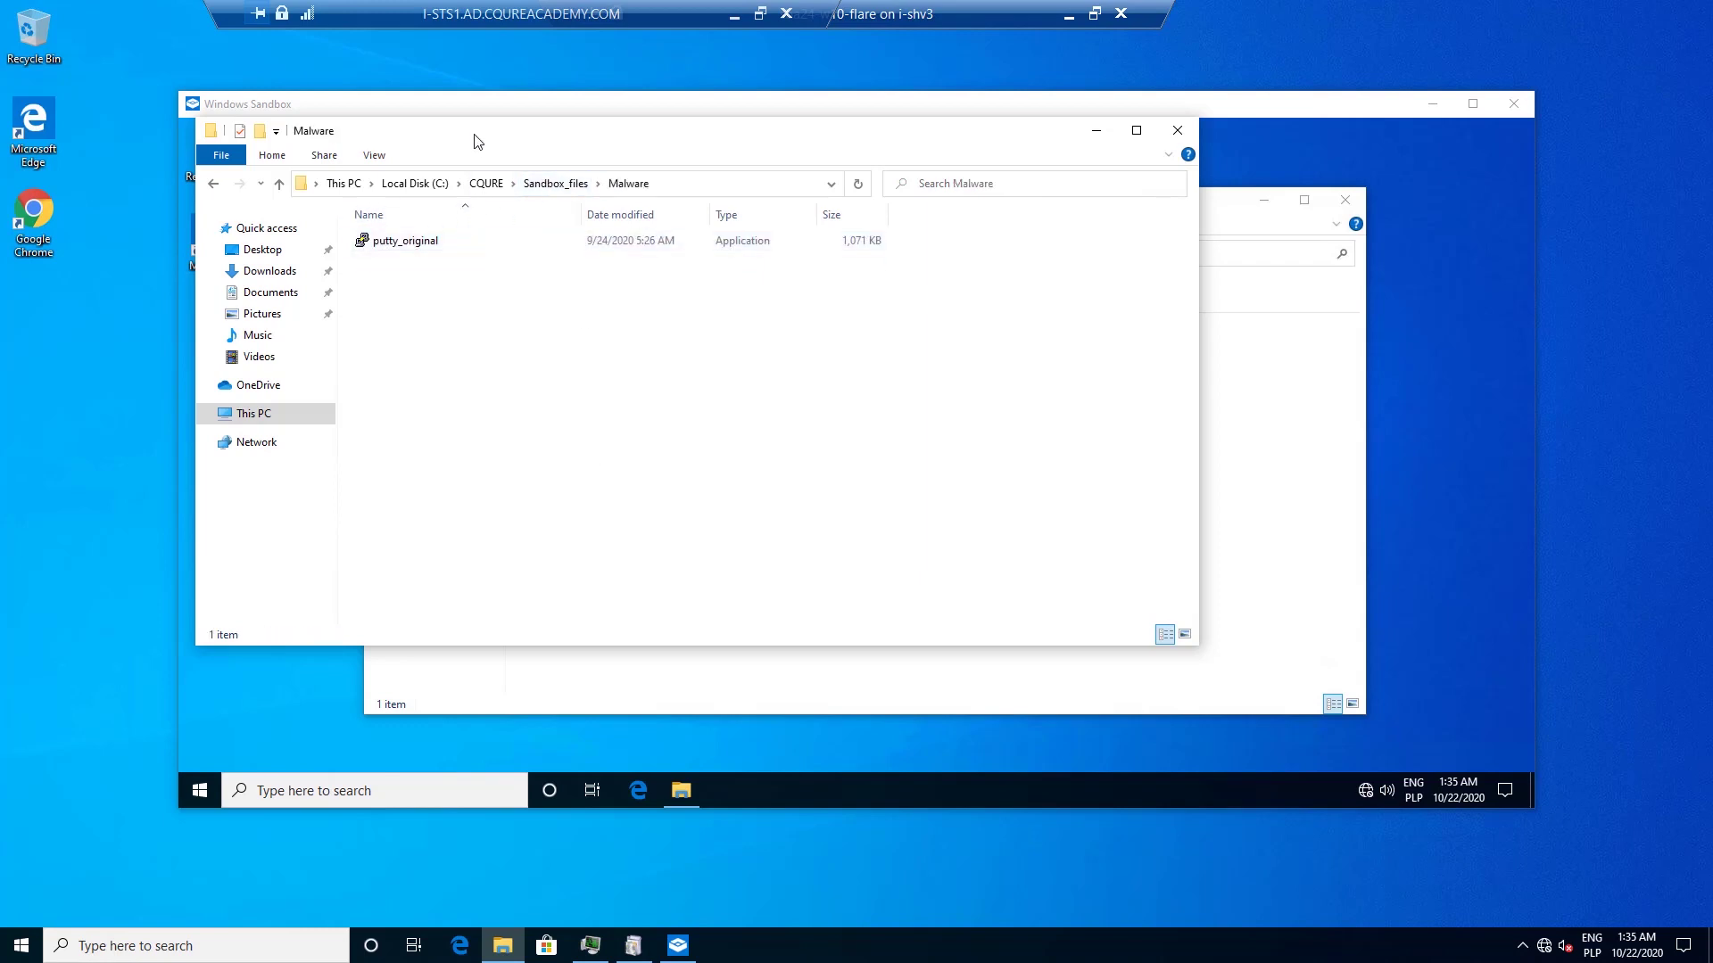
pyautogui.moveTo(519, 137); pyautogui.dragTo(689, 425)
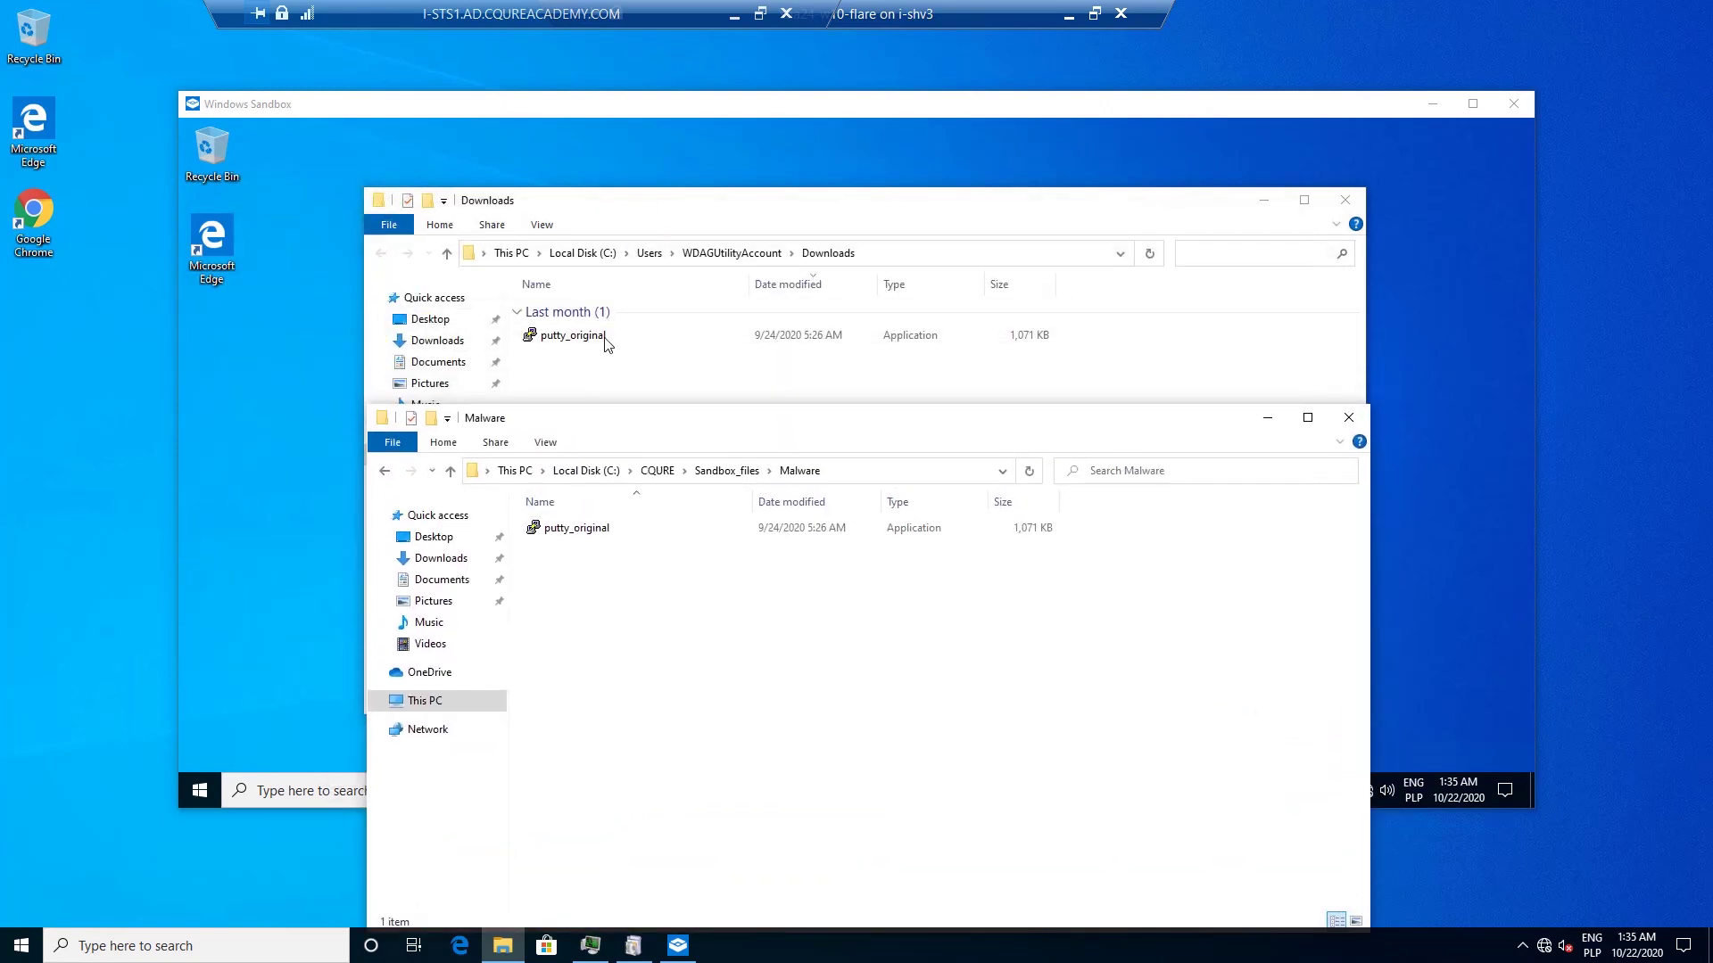